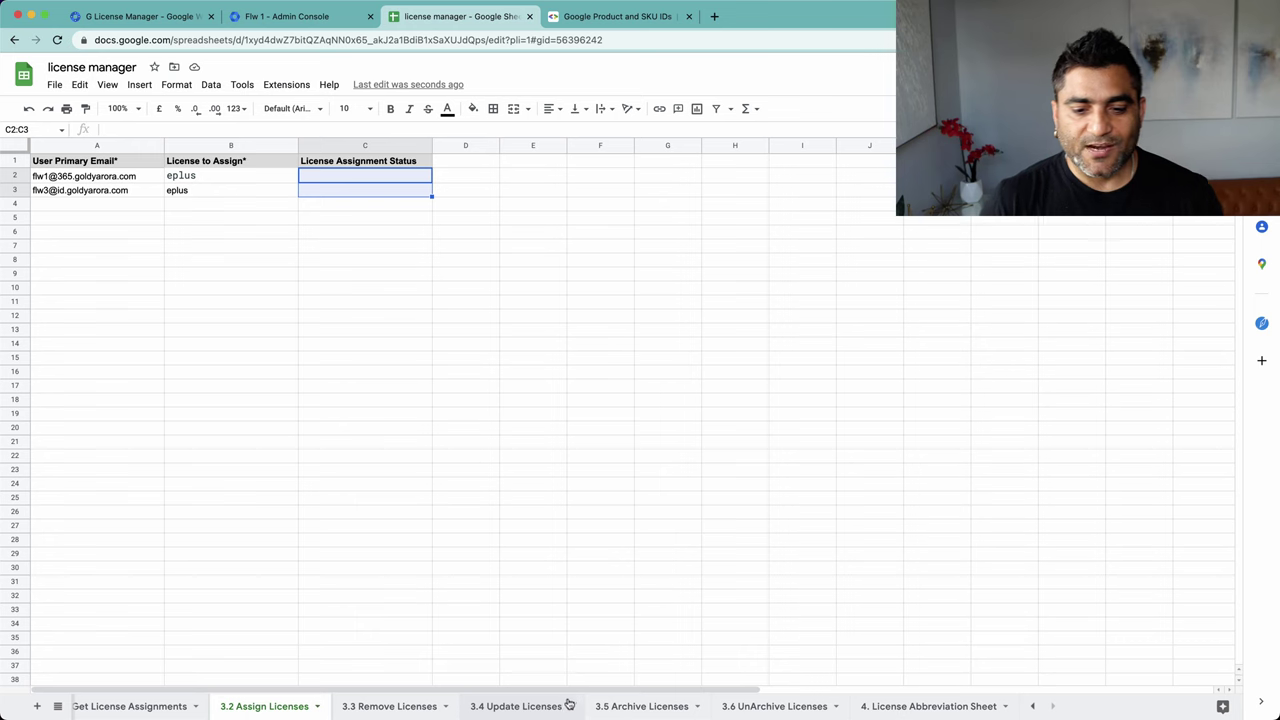
Step: Clear the existing email, license and status entries from row 2 of the 3.3 Remove Licenses sheet
left_click(409, 708)
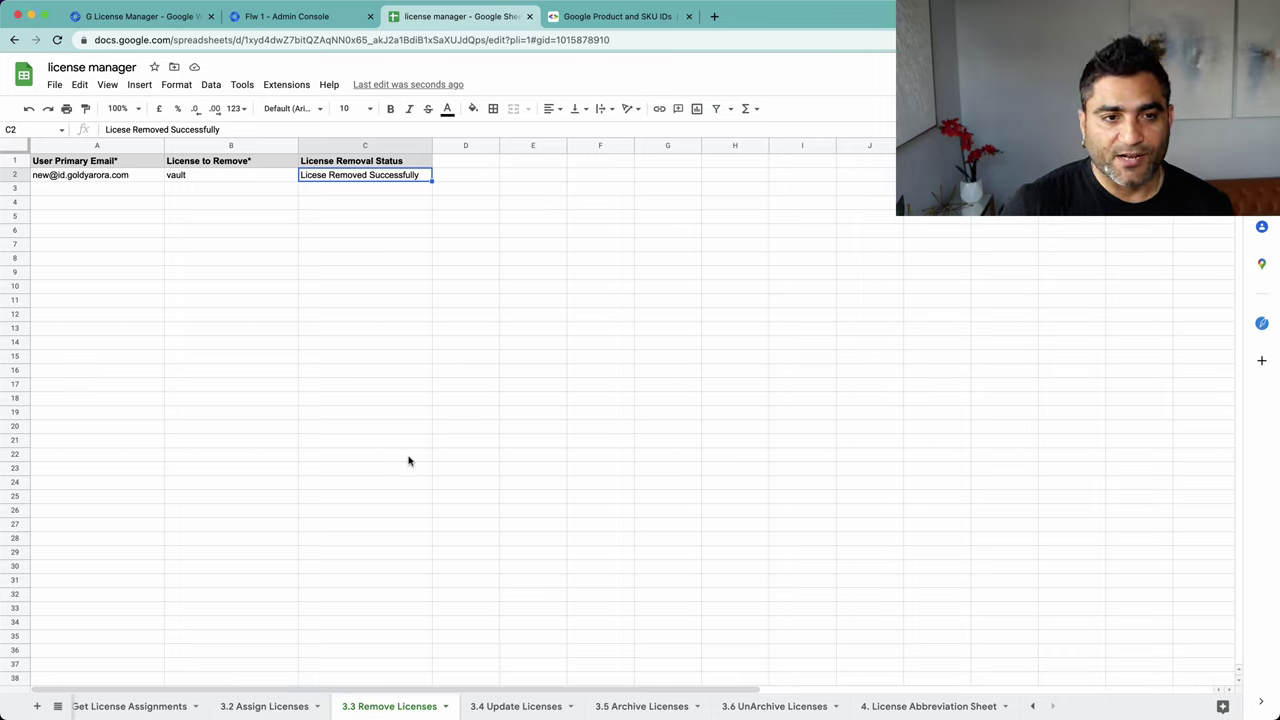
left_click(272, 177)
key("shift+Right")
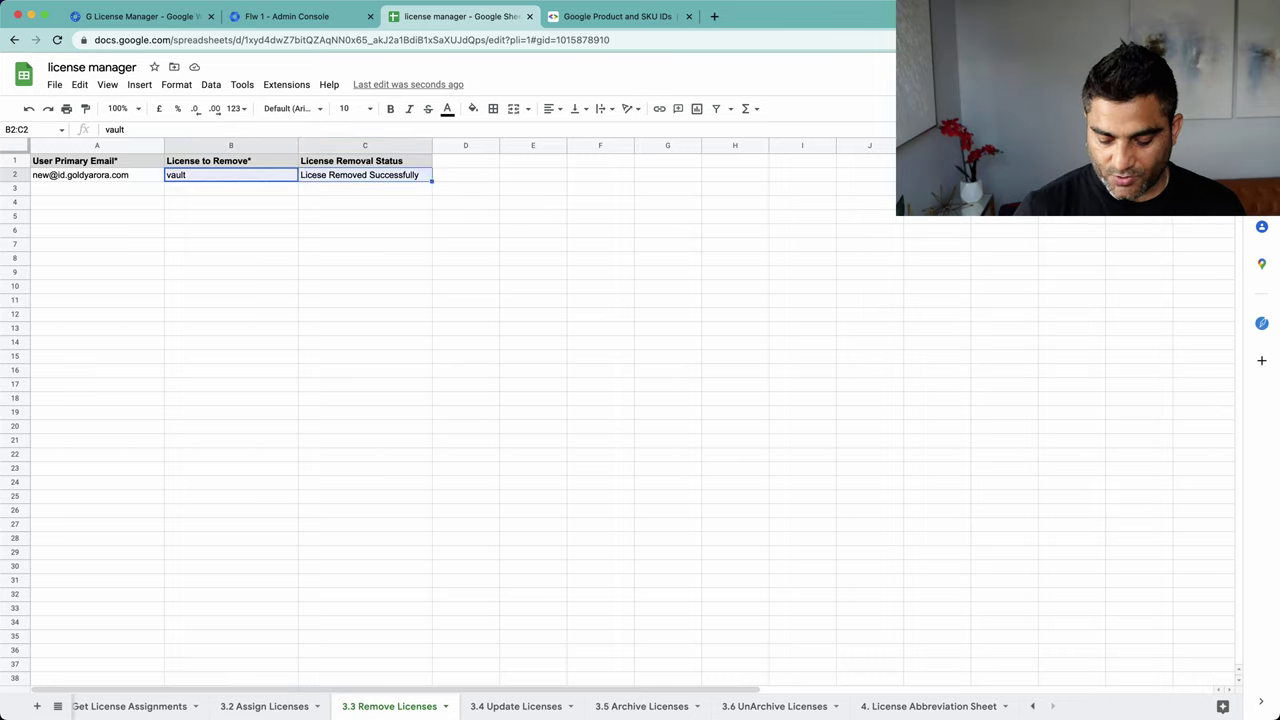
key("Delete")
key("Left")
key("Delete")
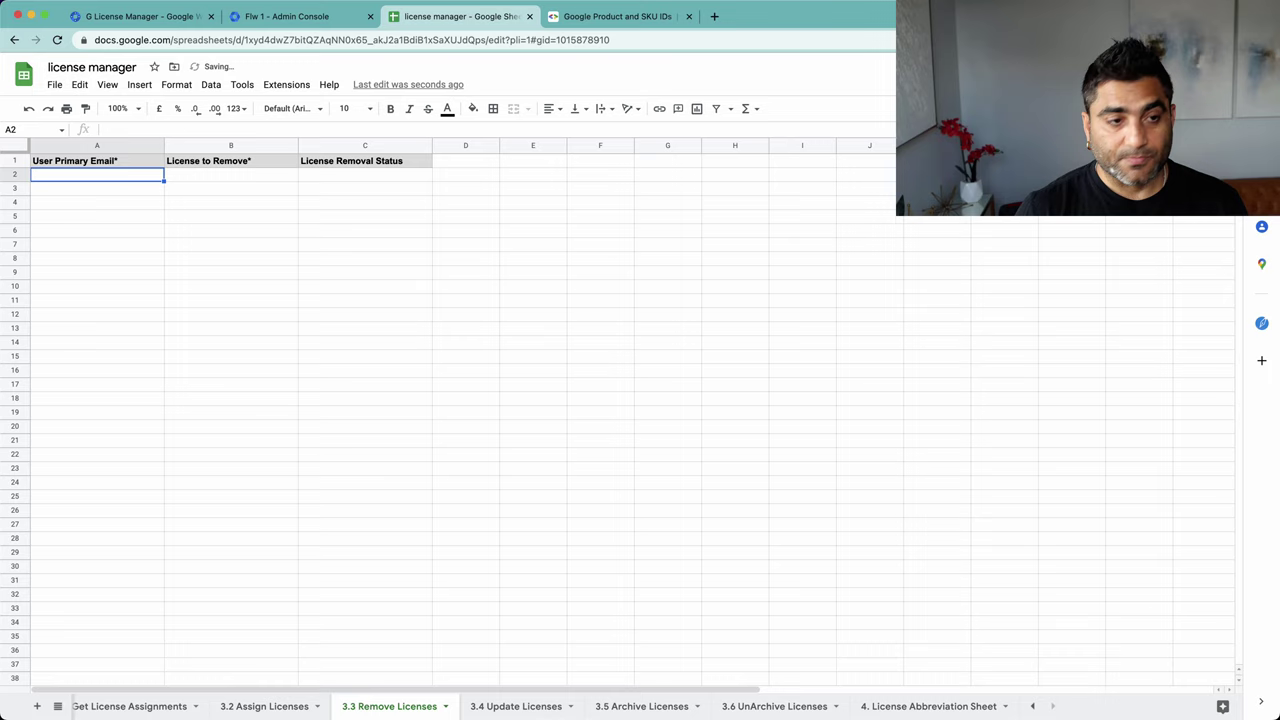
left_click(259, 184)
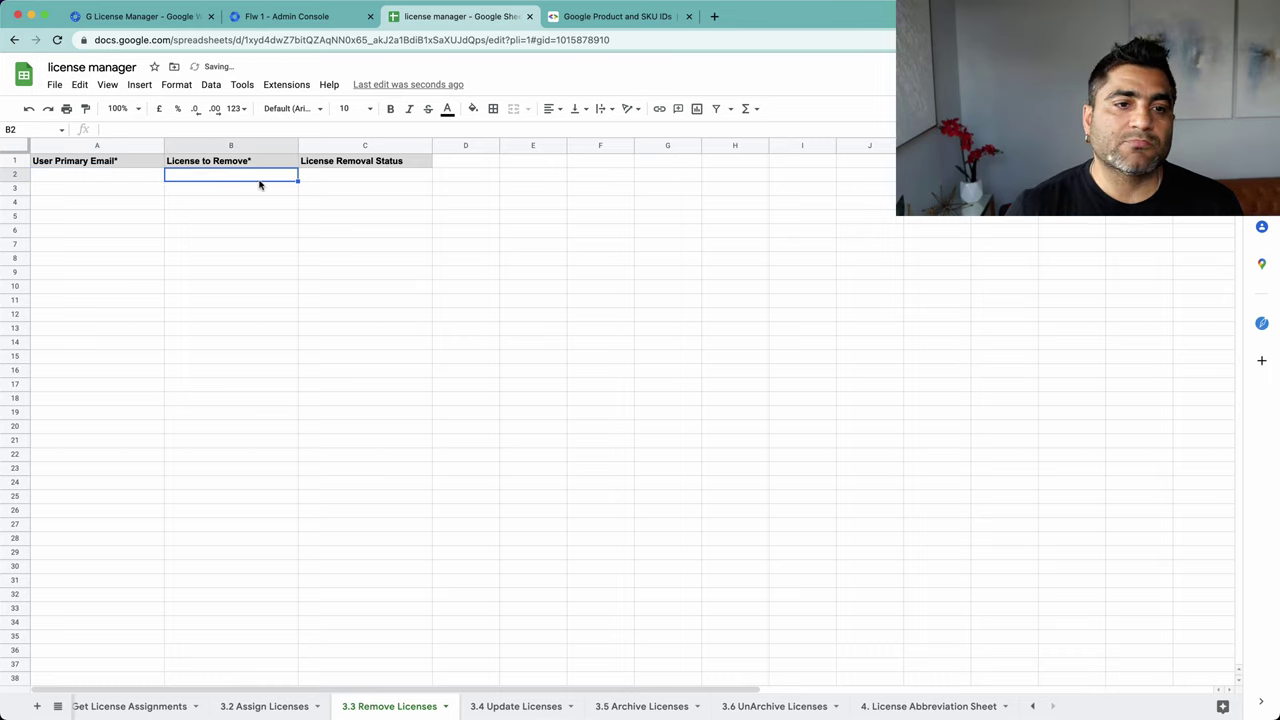
left_click(138, 177)
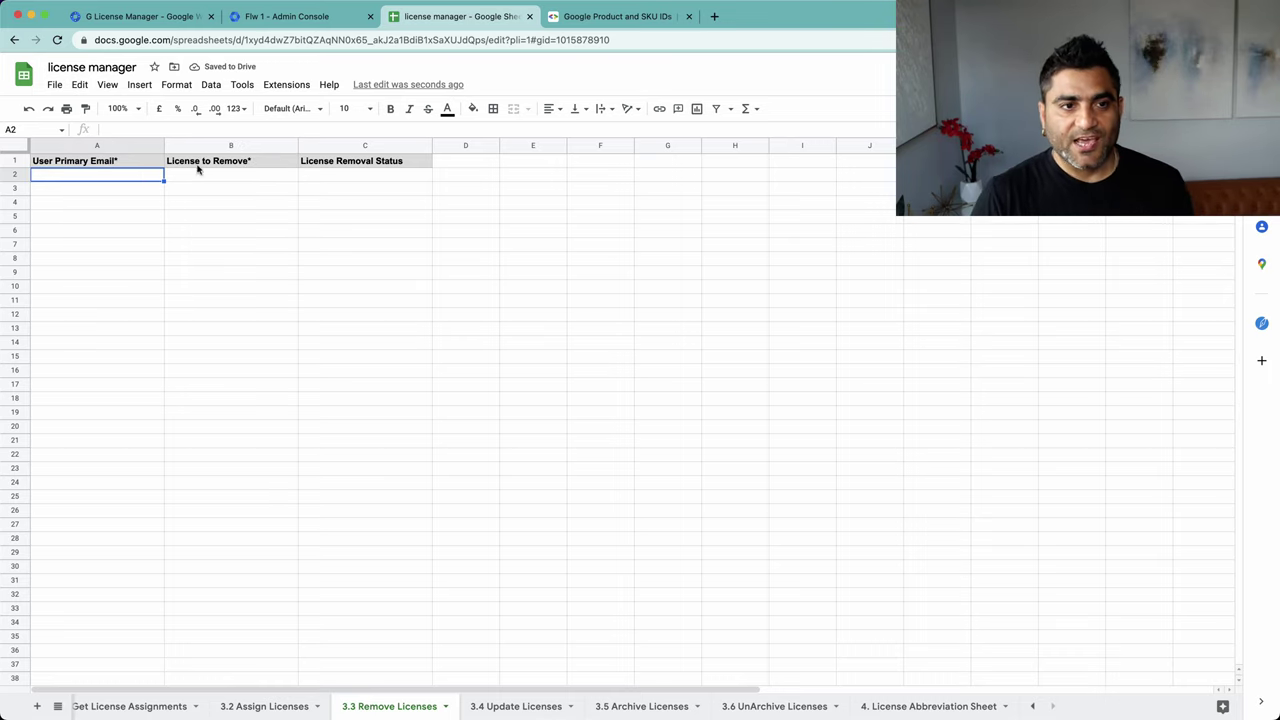
left_click(226, 146)
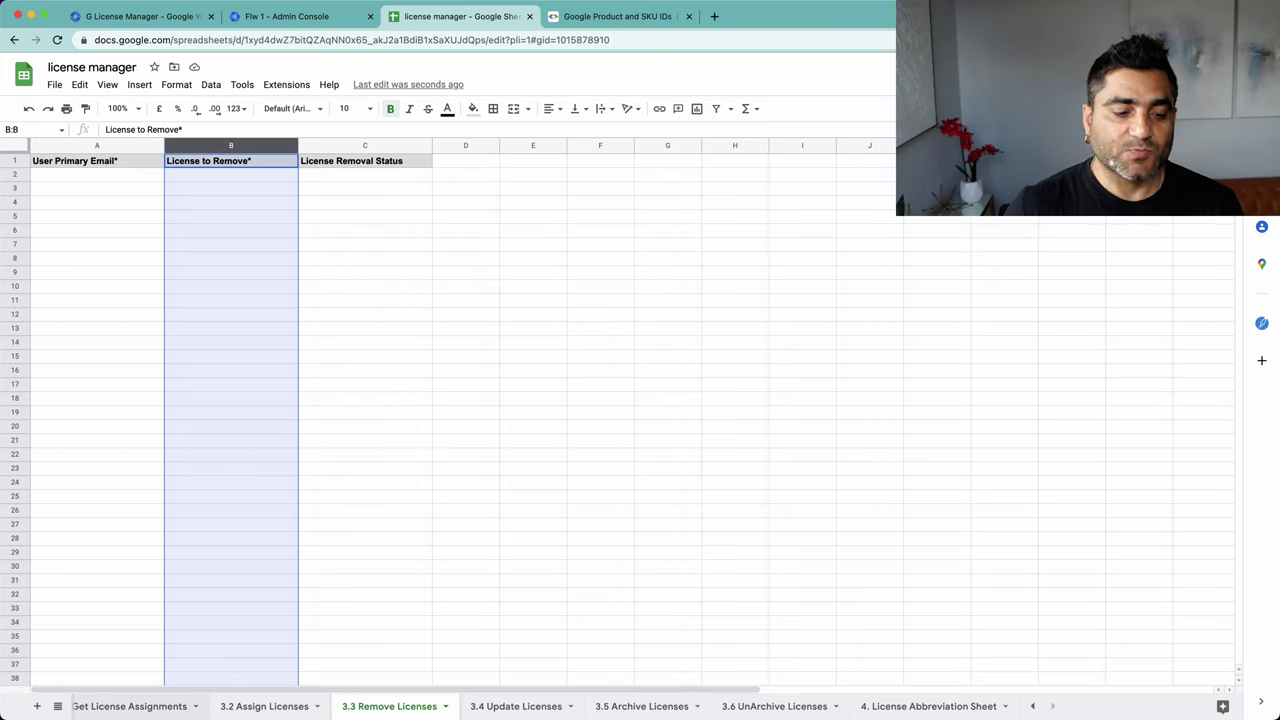
Step: Copy the two user emails from the 3.2 Assign Licenses sheet into A2:A3 of the 3.3 Remove Licenses sheet
left_click(264, 706)
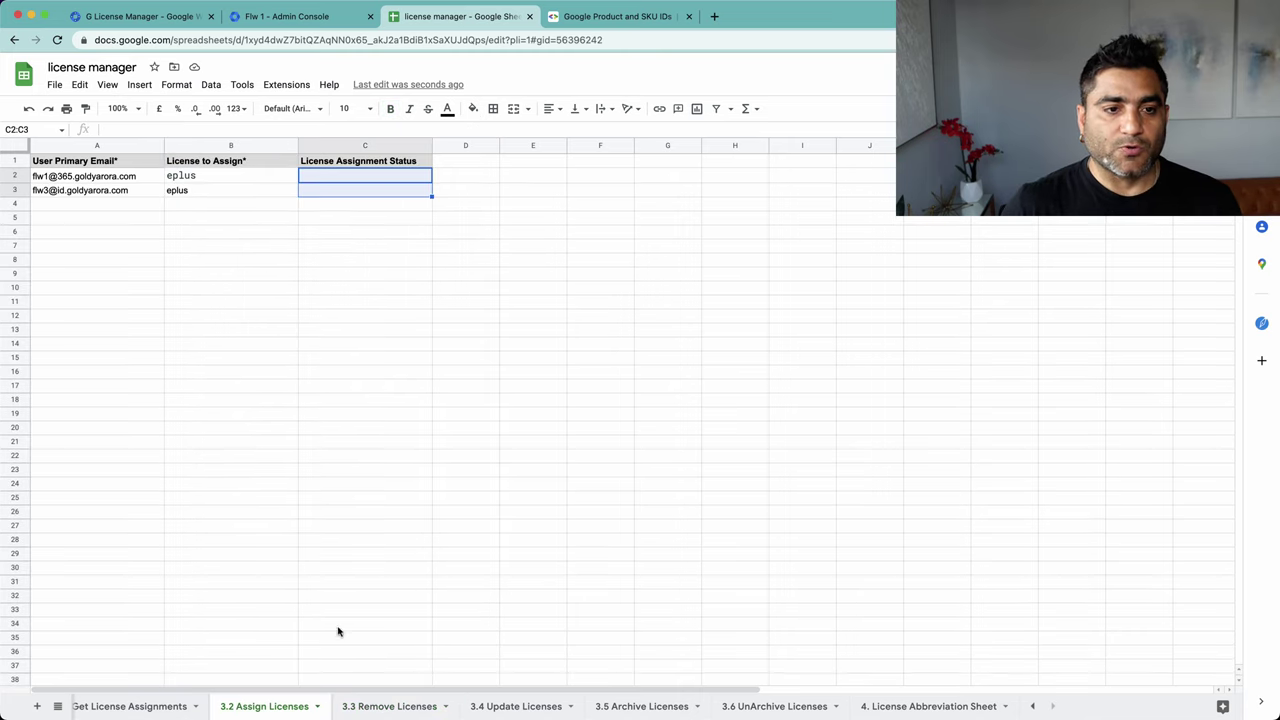
left_click_drag(134, 180, 126, 191)
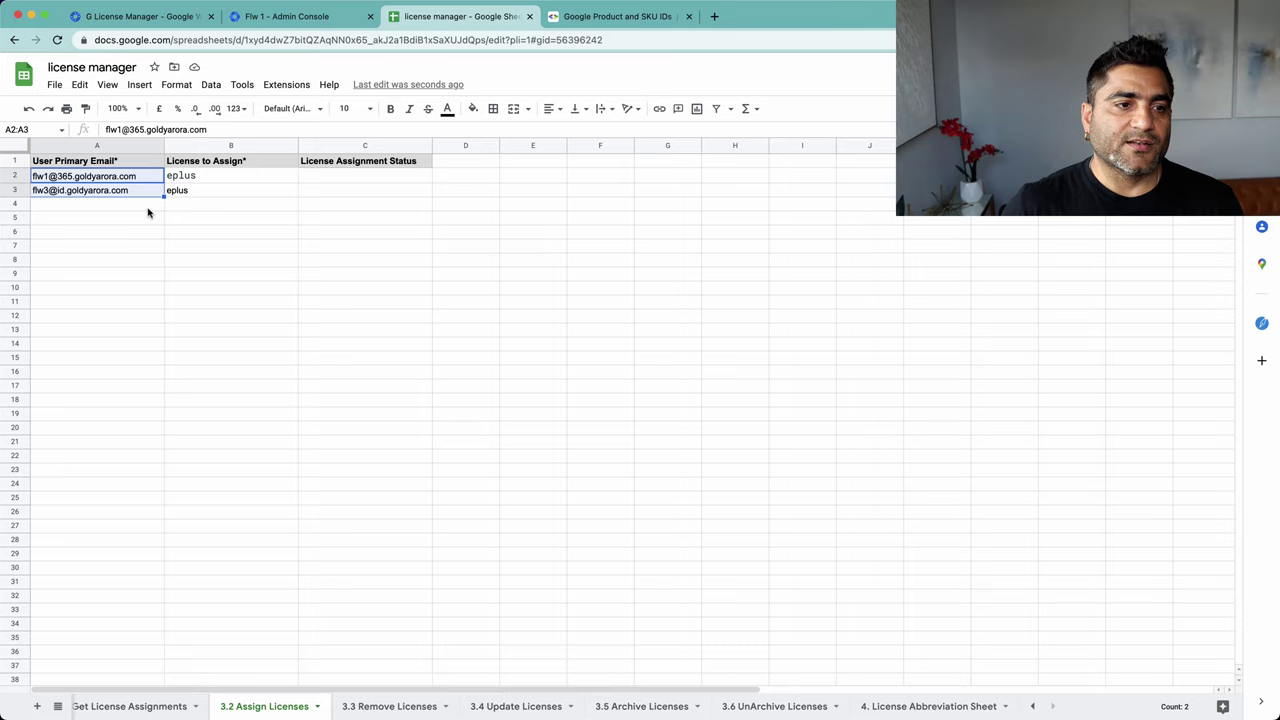
key("super+c")
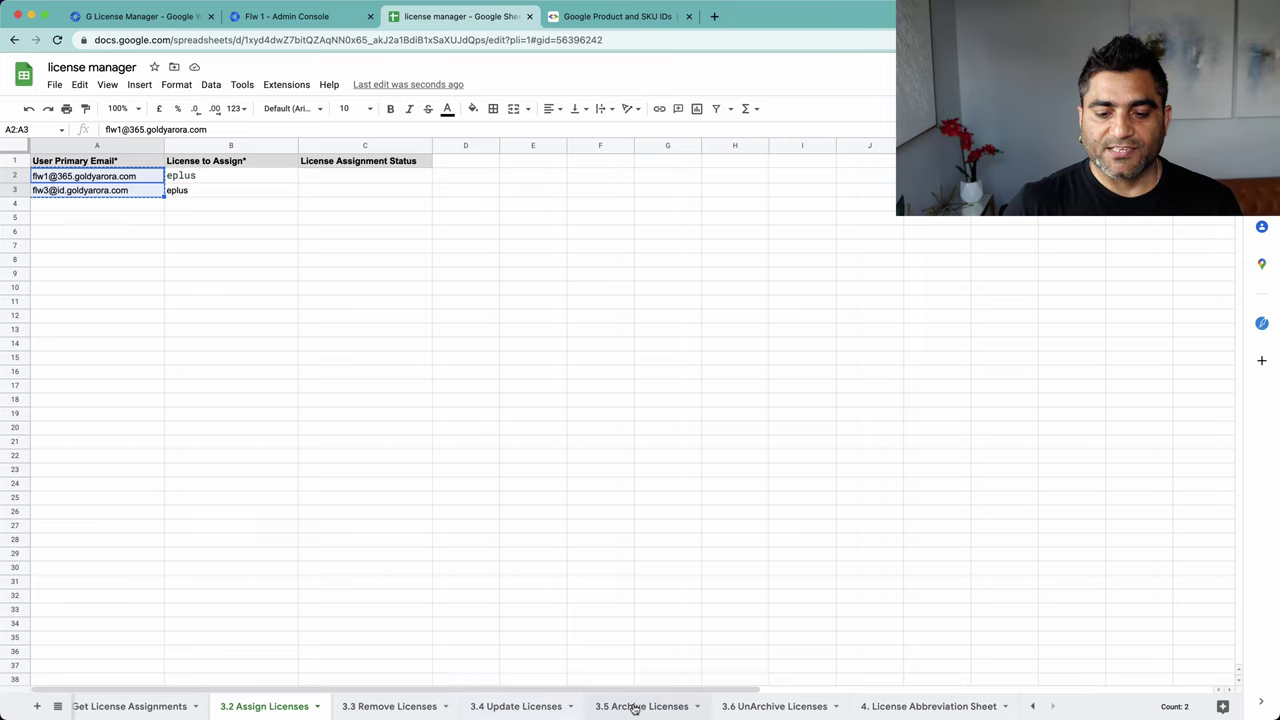
left_click(384, 708)
left_click(106, 176)
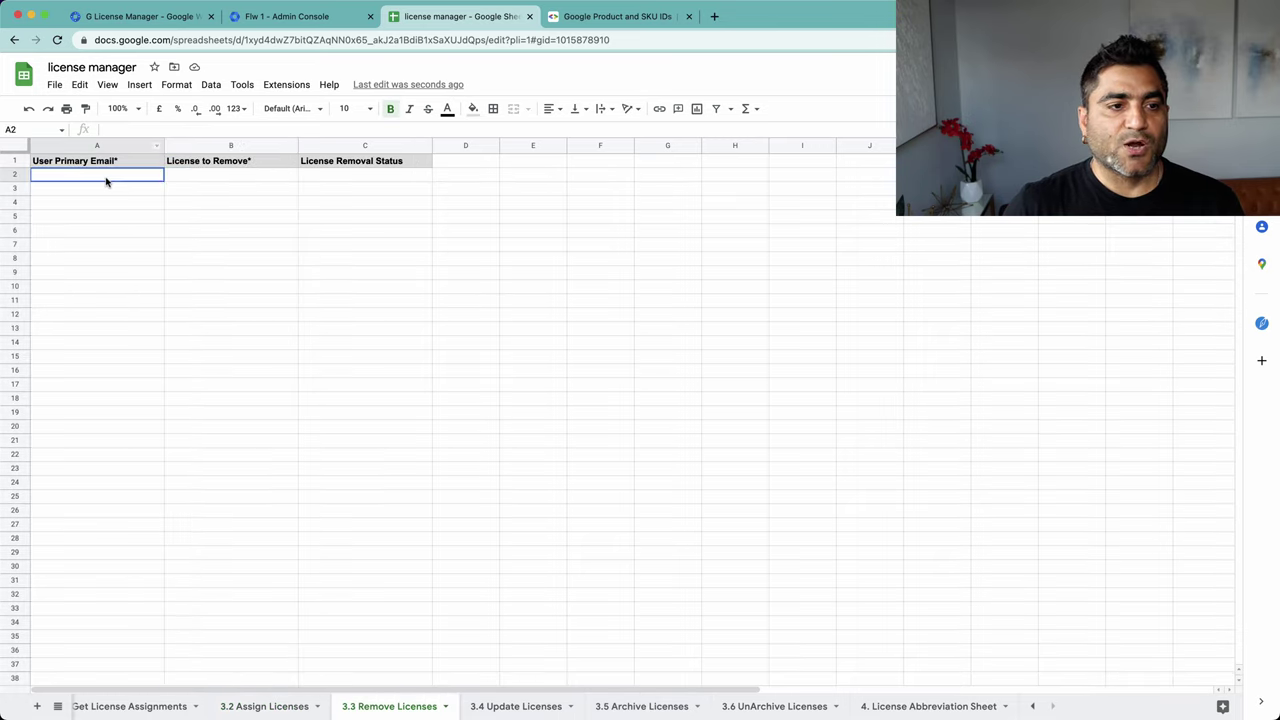
key("ctrl+v")
left_click(185, 184)
Step: Switch to the Admin Console and check which licences are assigned to the first listed user
left_click(122, 178)
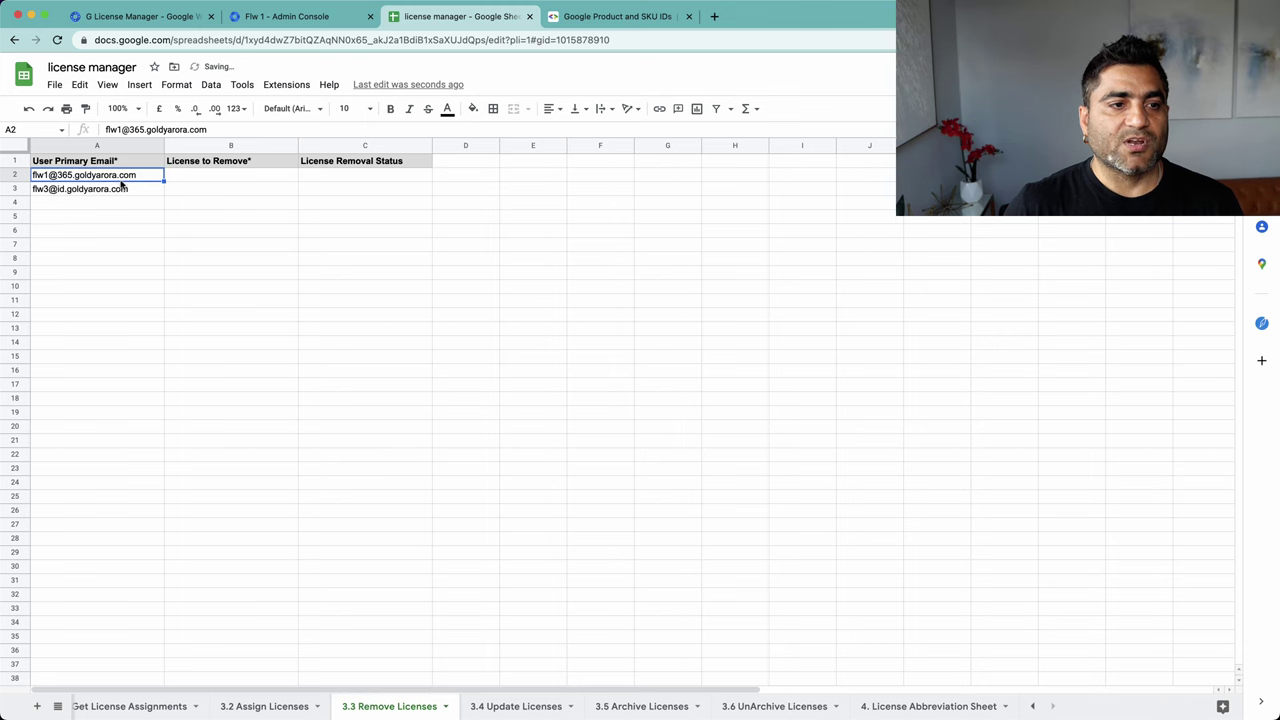
left_click(268, 22)
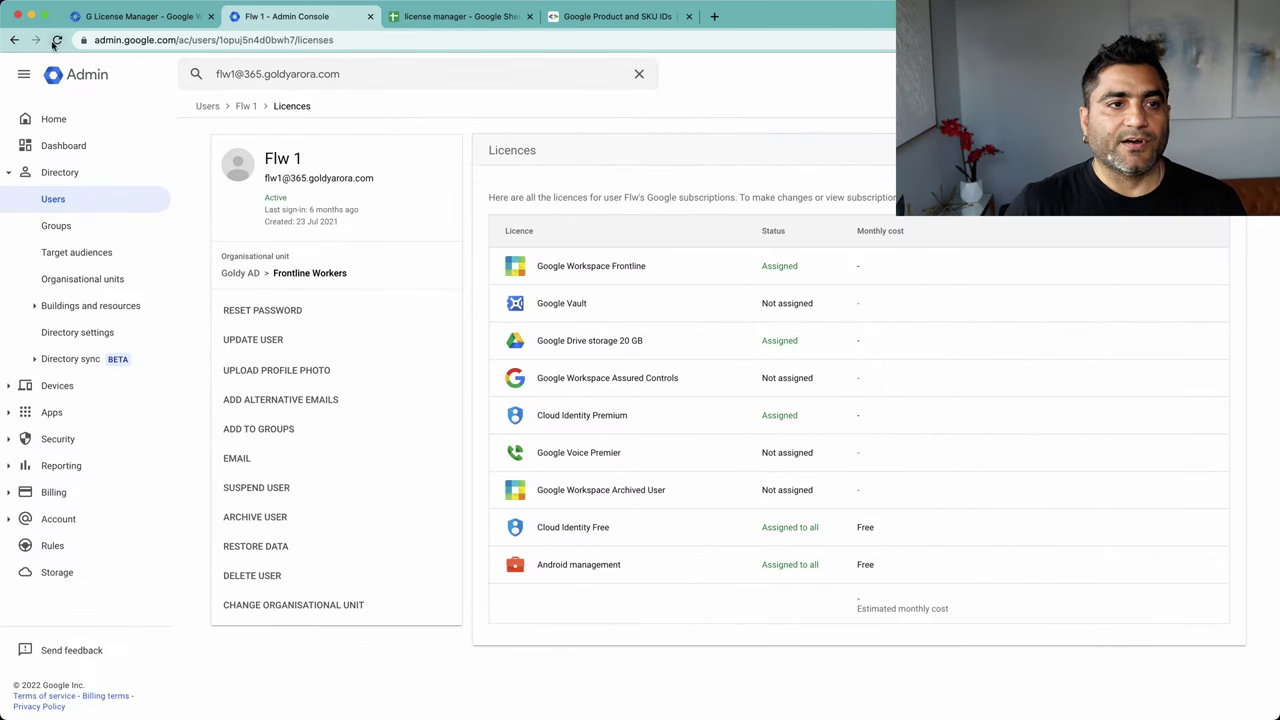
left_click(294, 101)
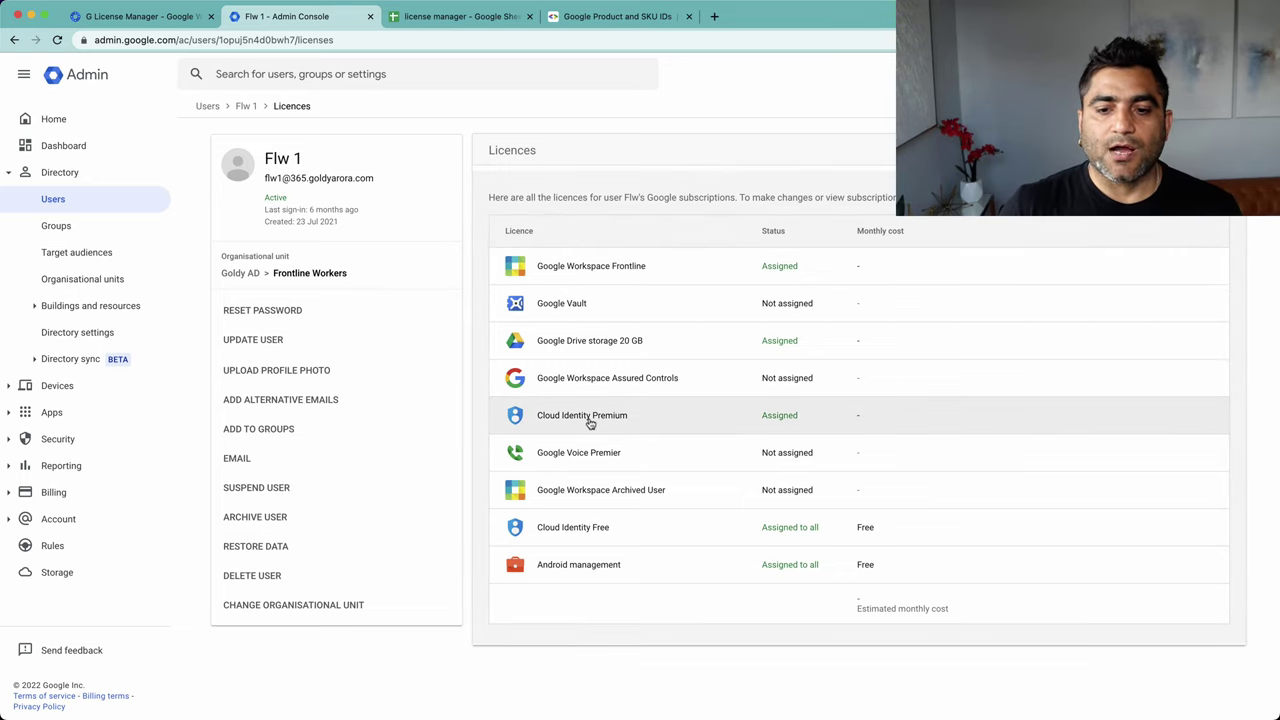
Step: Back in the license manager spreadsheet, enter cip as the license to remove for the first user and flw for the second
left_click(445, 16)
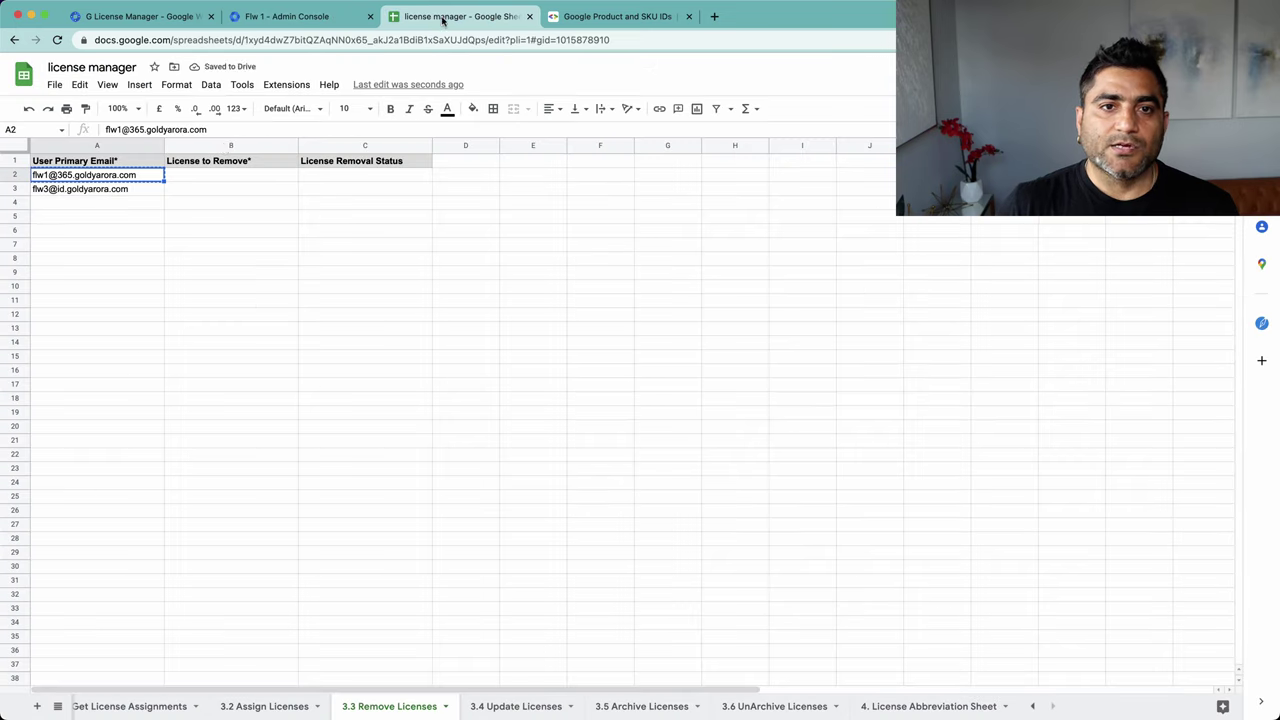
key("ctrl+c")
left_click(217, 176)
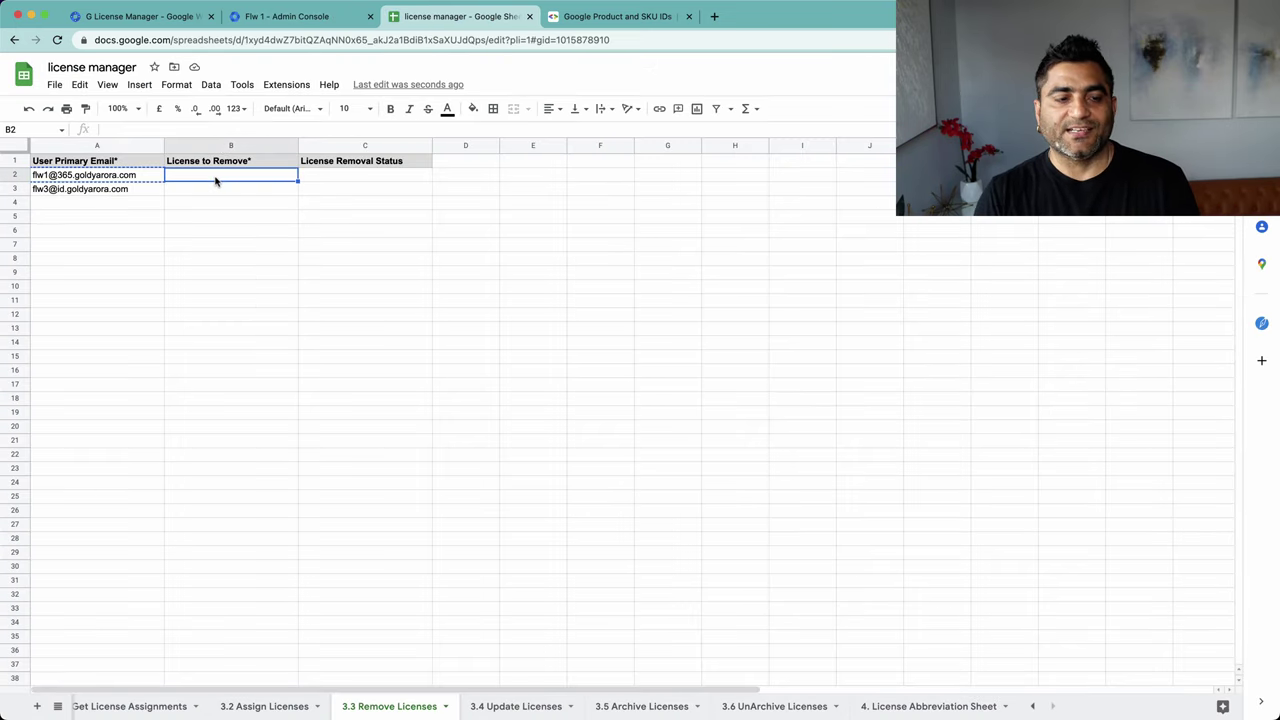
key("Escape")
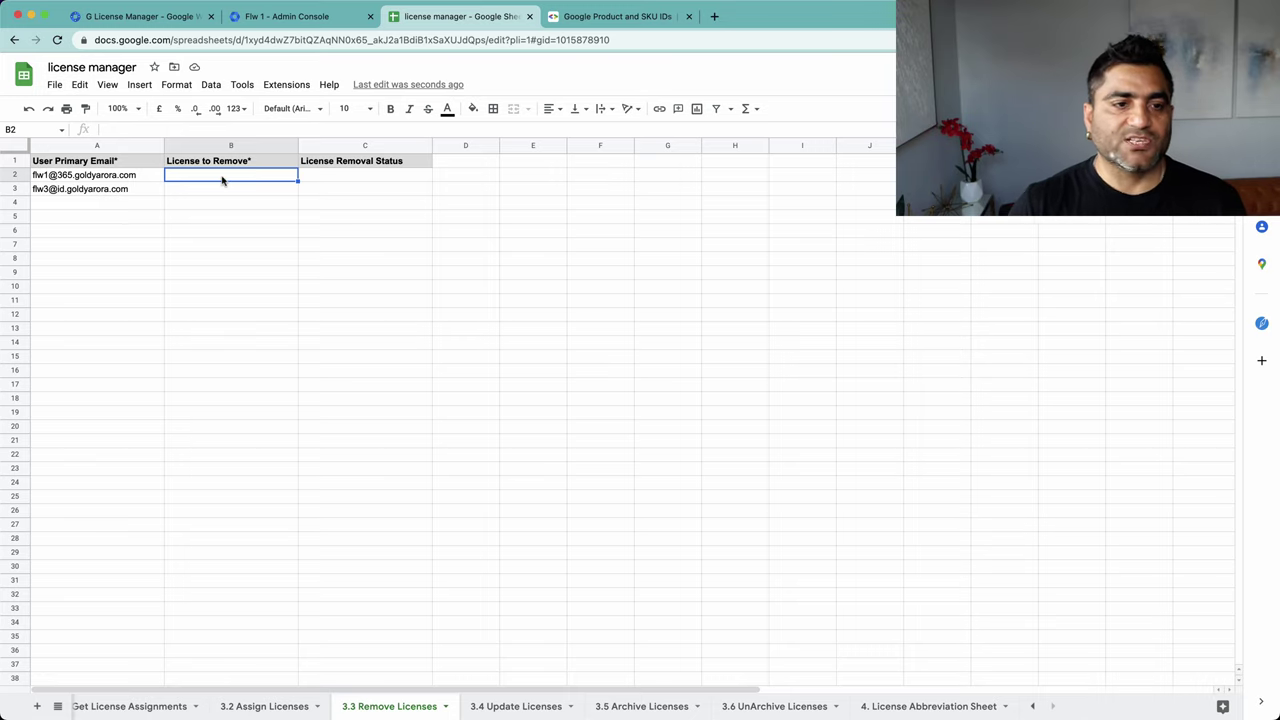
type("cip")
key("Return")
type("fl")
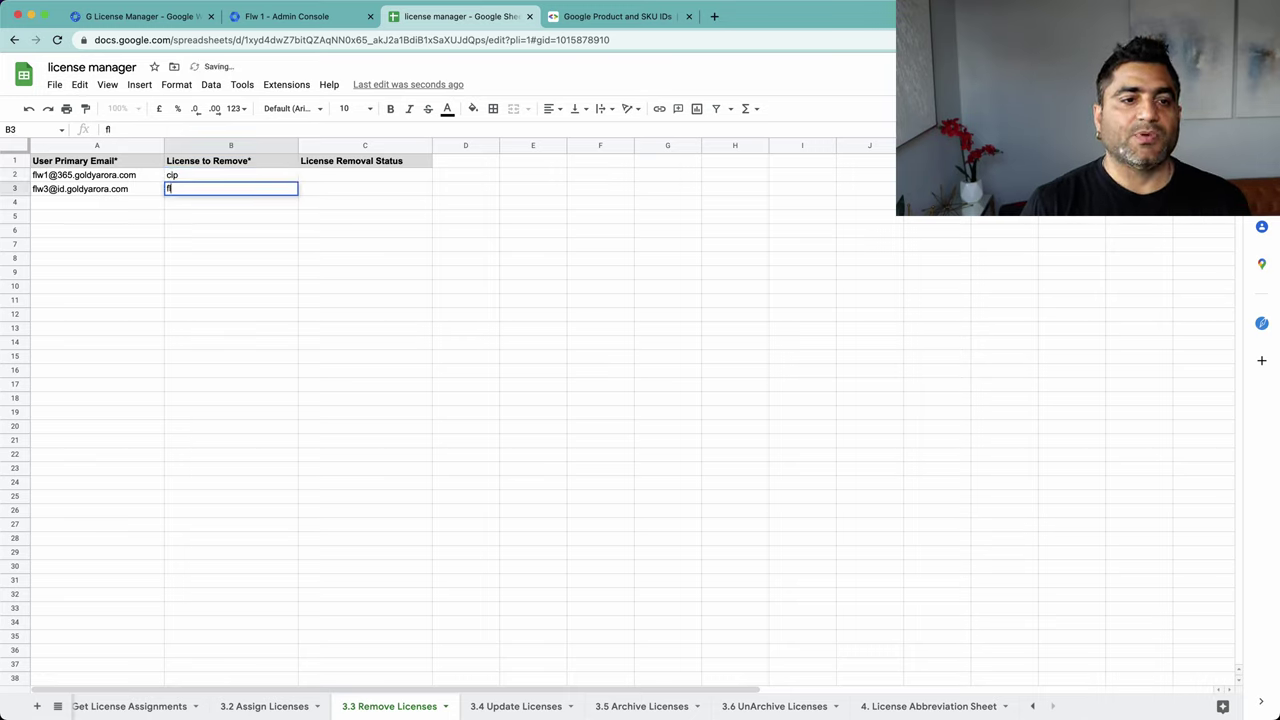
type("w")
key("Return")
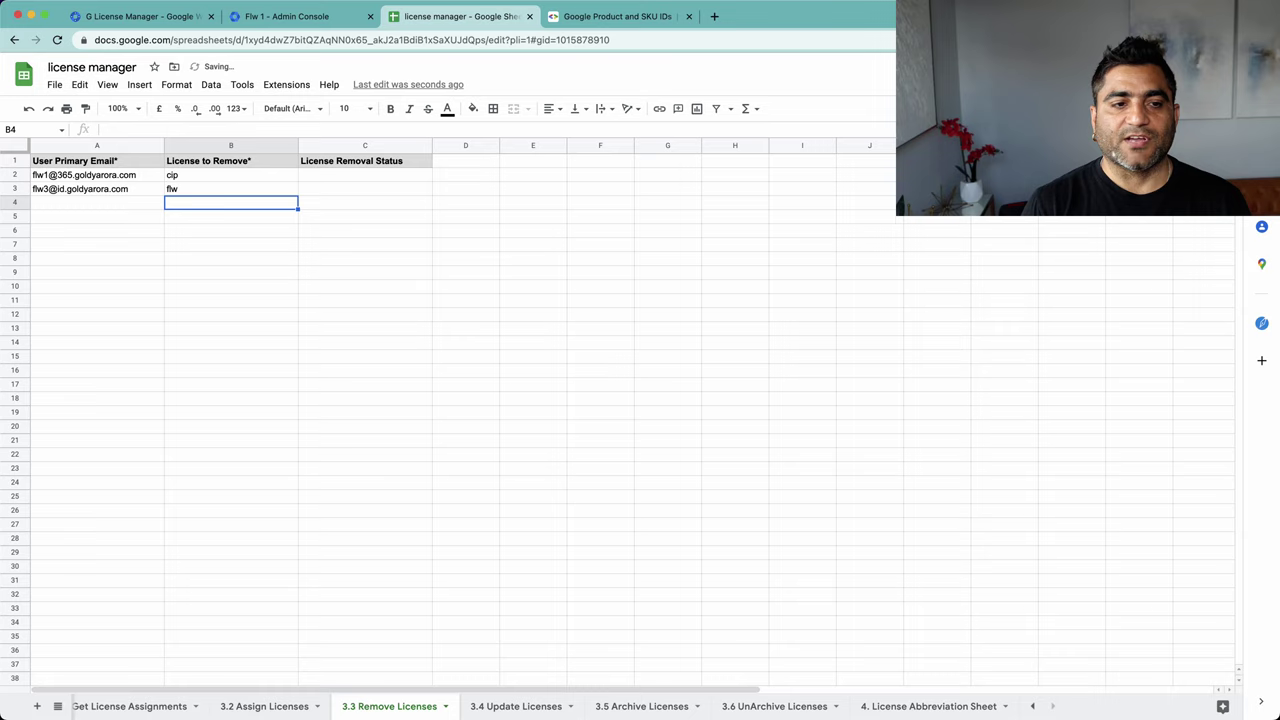
left_click(231, 188)
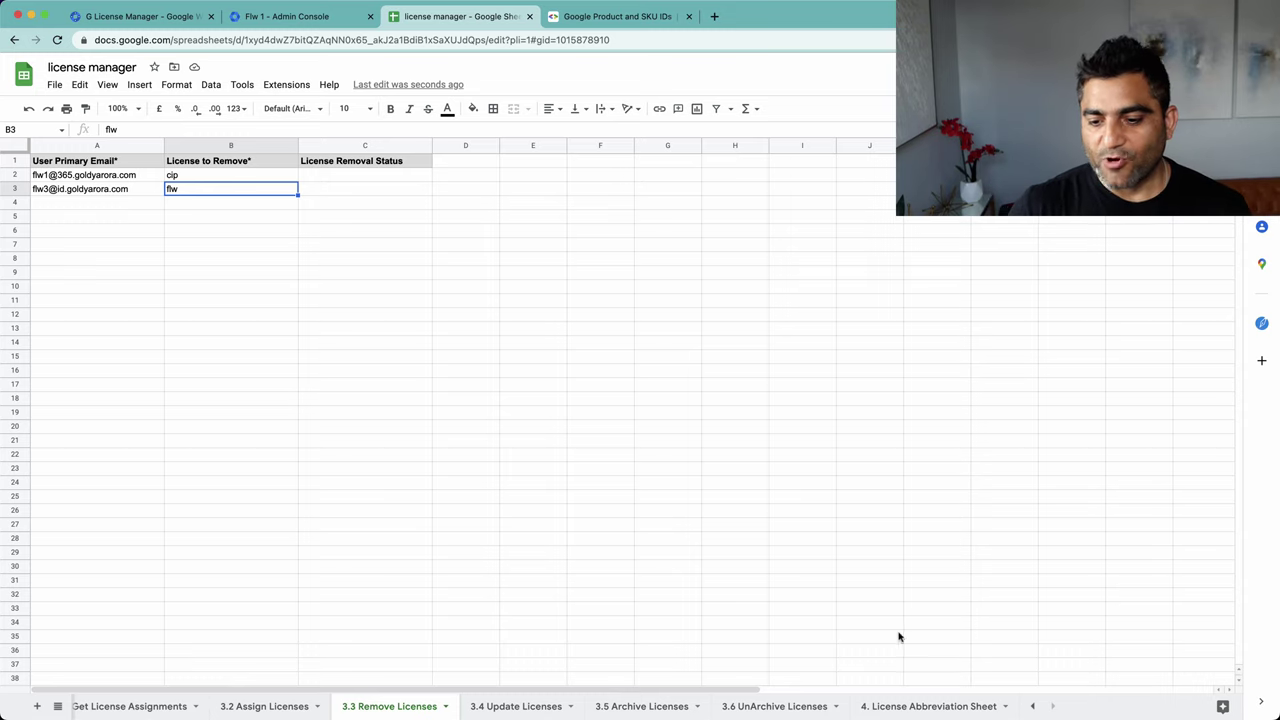
Step: Review the add-on abbreviations for Frontline, Enterprise Plus and Cloud Identity Premium in the 4. License Abbreviation Sheet
left_click(892, 706)
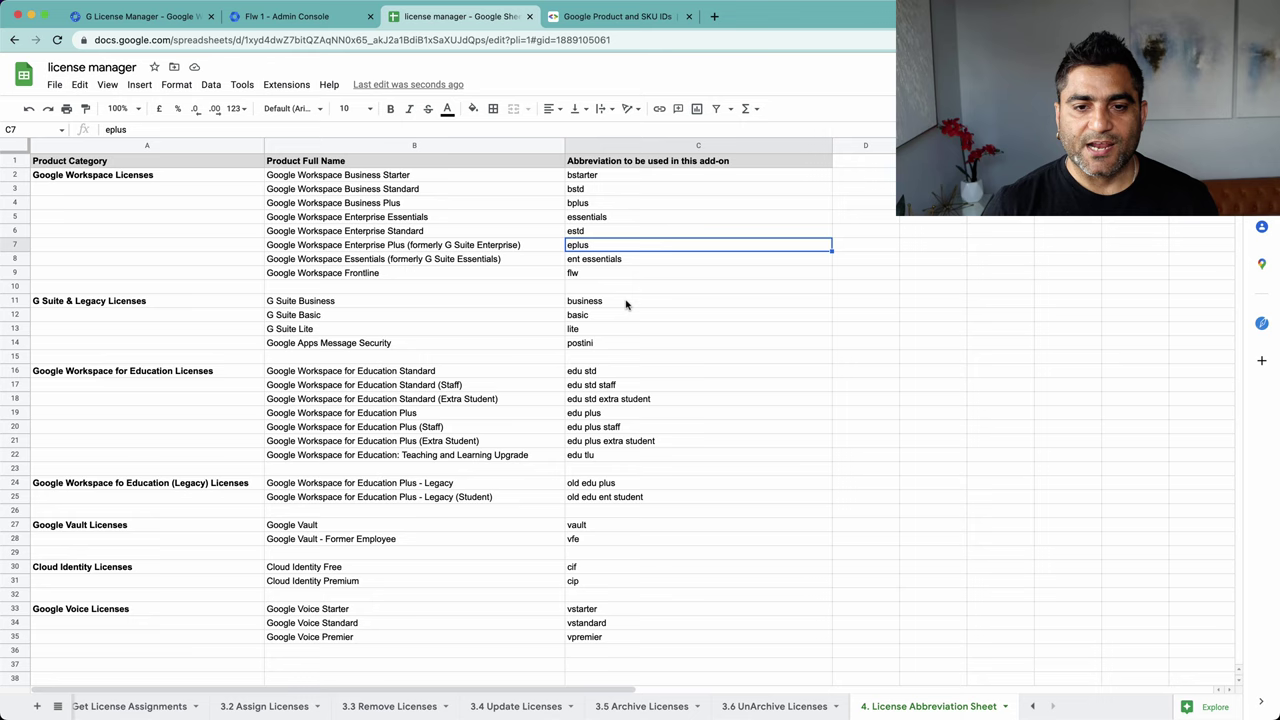
left_click(637, 146)
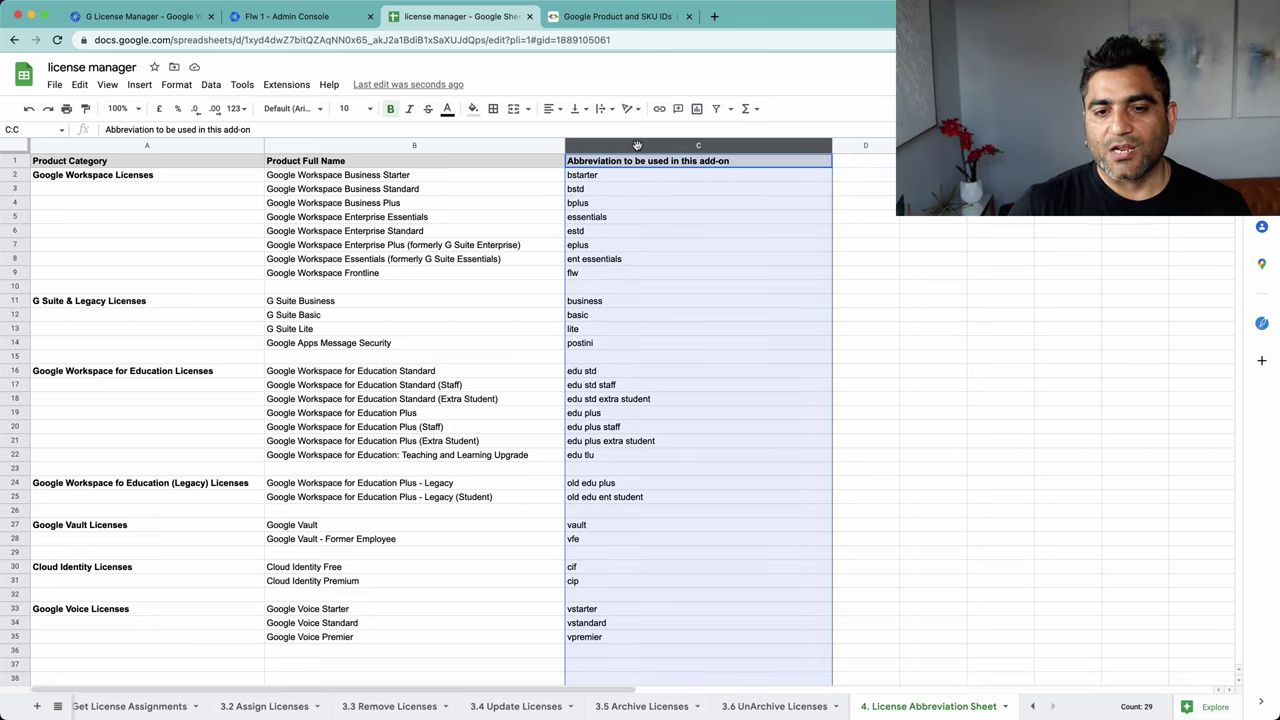
left_click(604, 278)
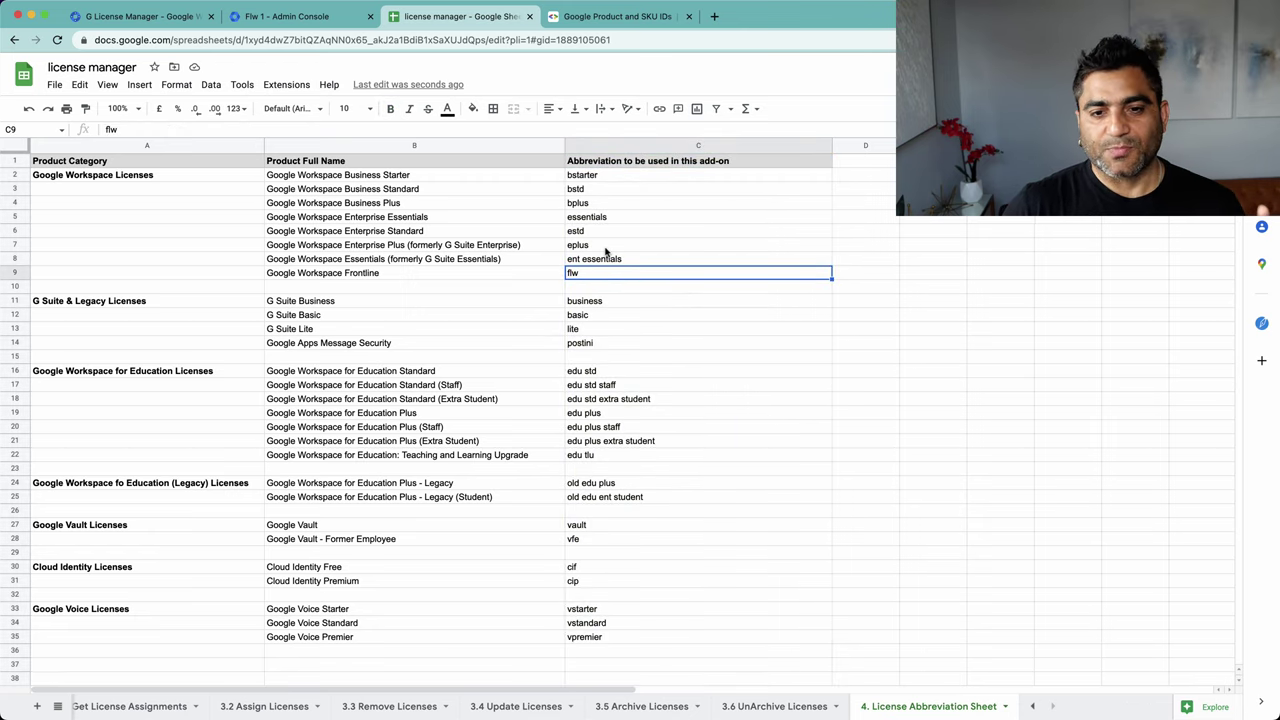
left_click(605, 248)
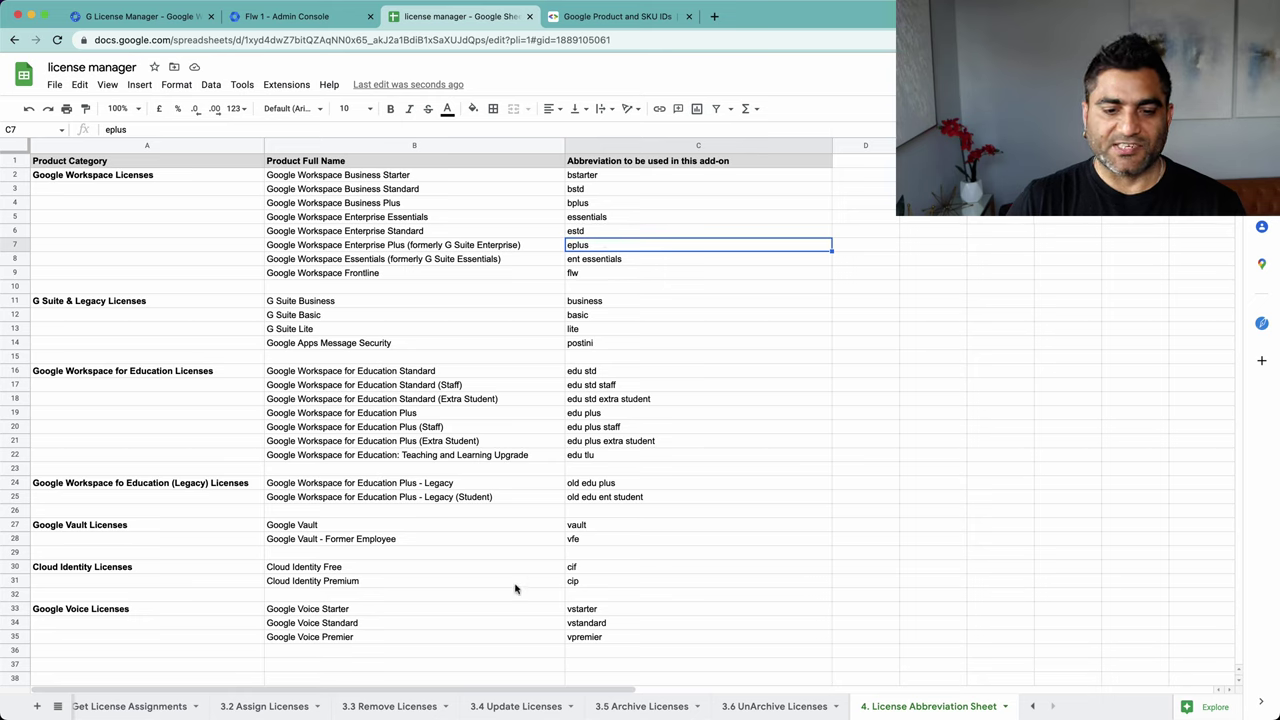
left_click(587, 589)
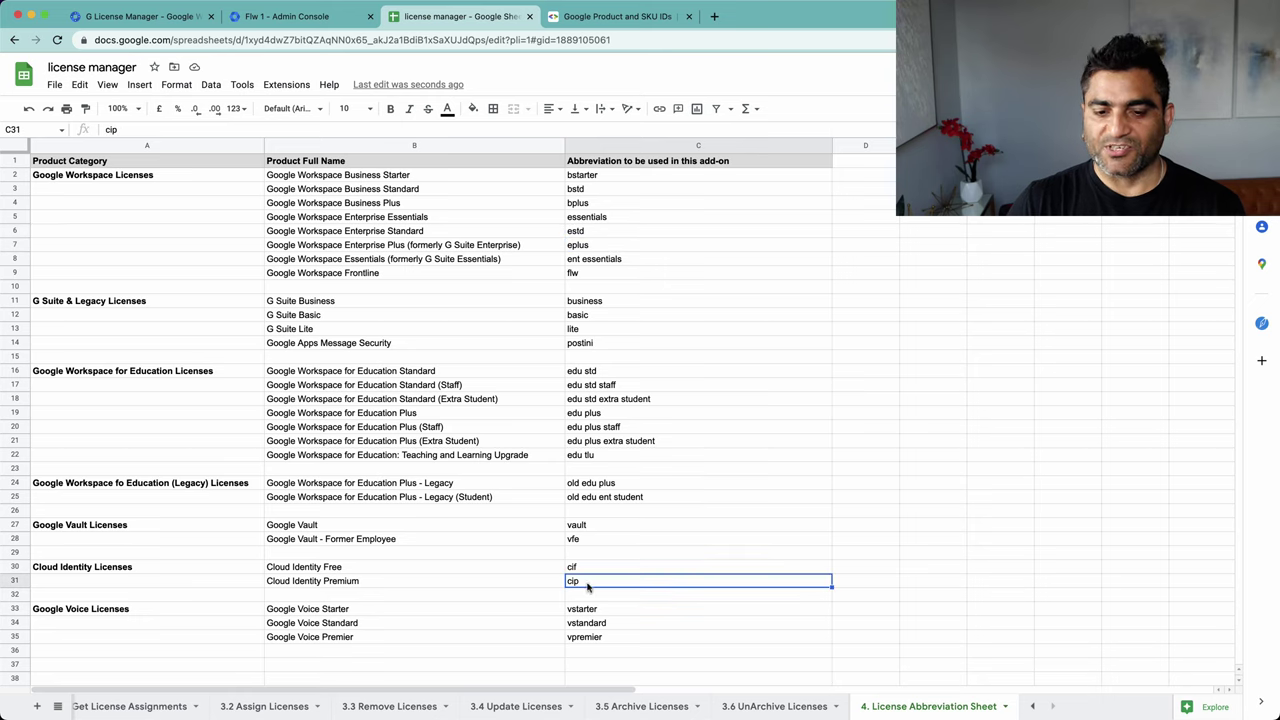
left_click(662, 146)
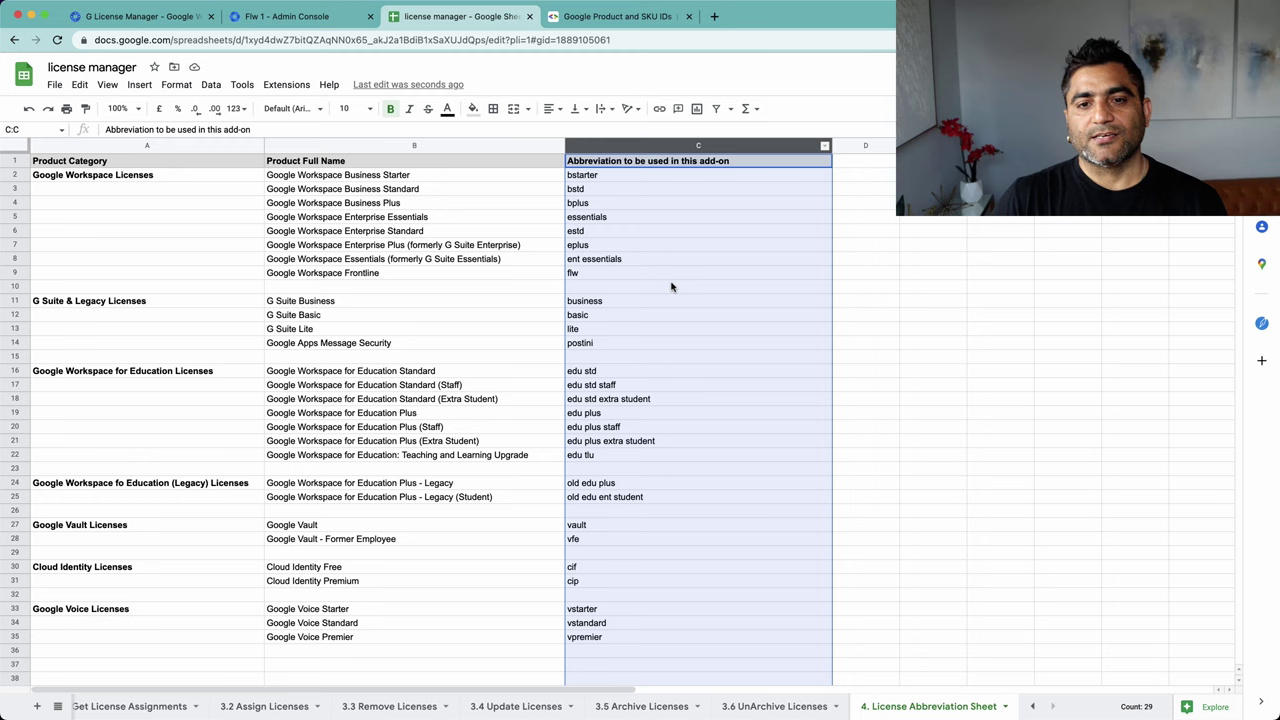
Step: Run G License Manager's 3.3 Remove Licenses command on the users listed in the 3.3 Remove Licenses sheet
left_click(389, 706)
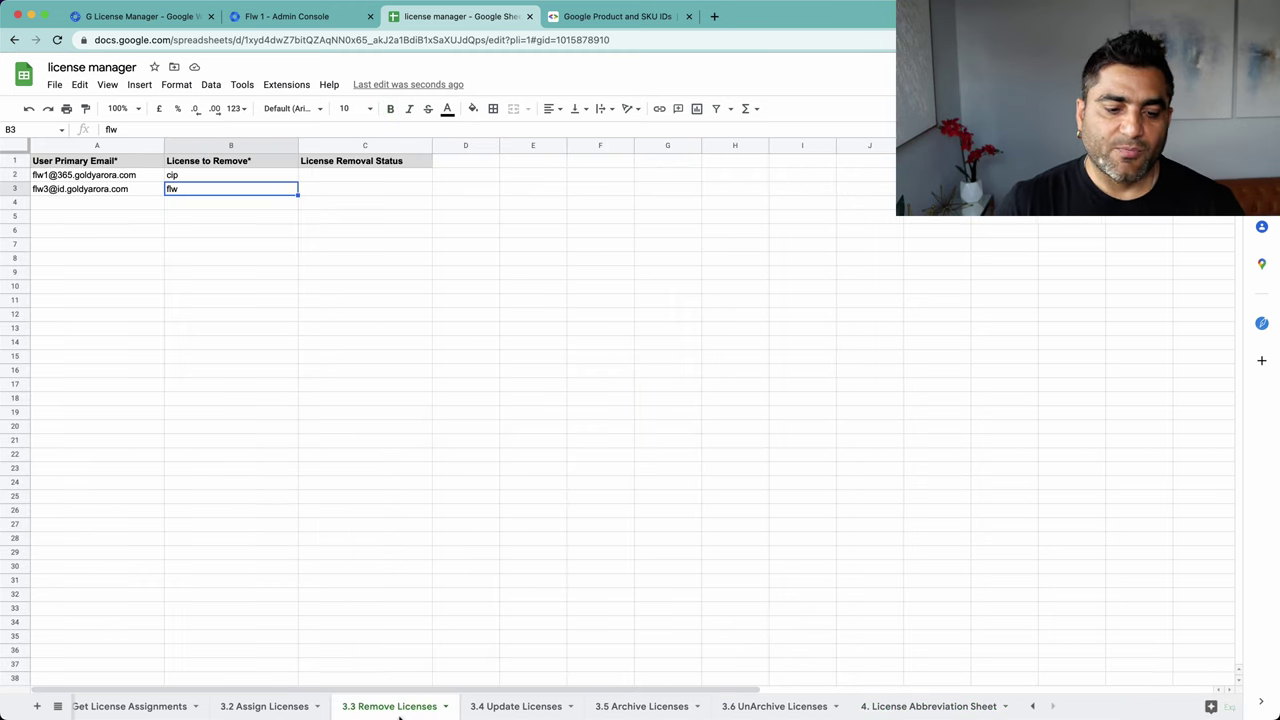
left_click(287, 85)
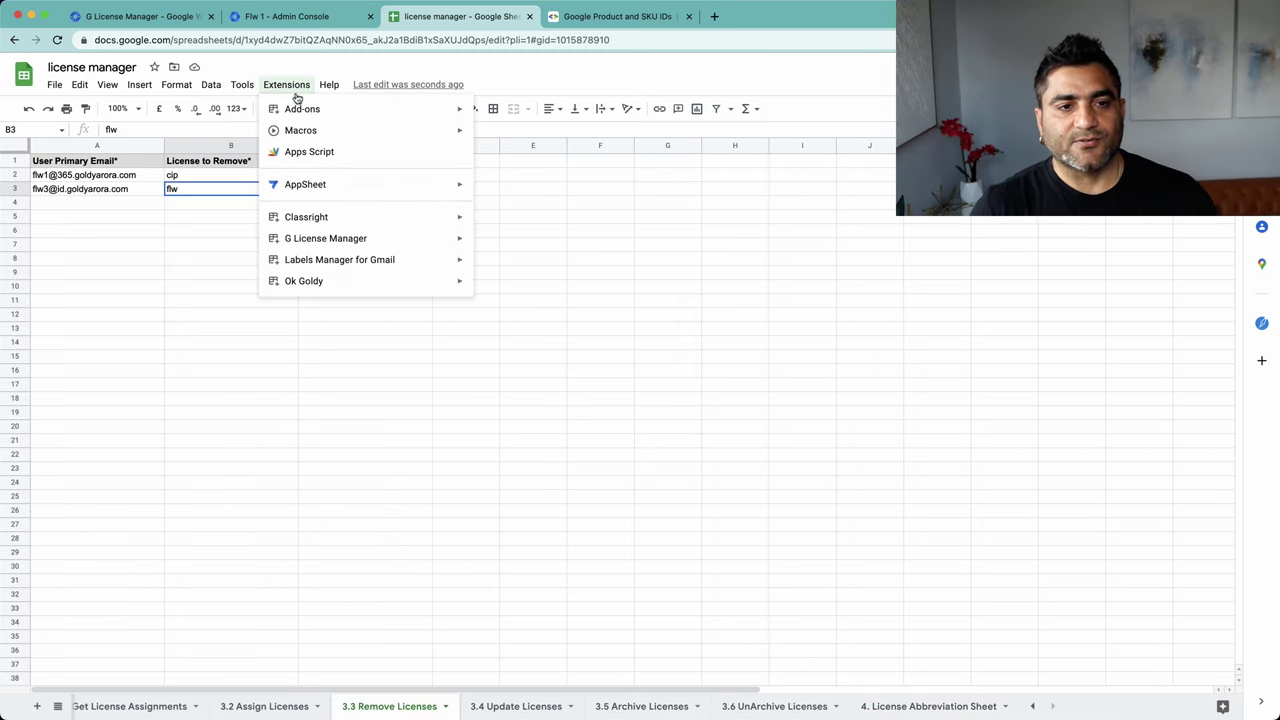
mouse_move(366, 243)
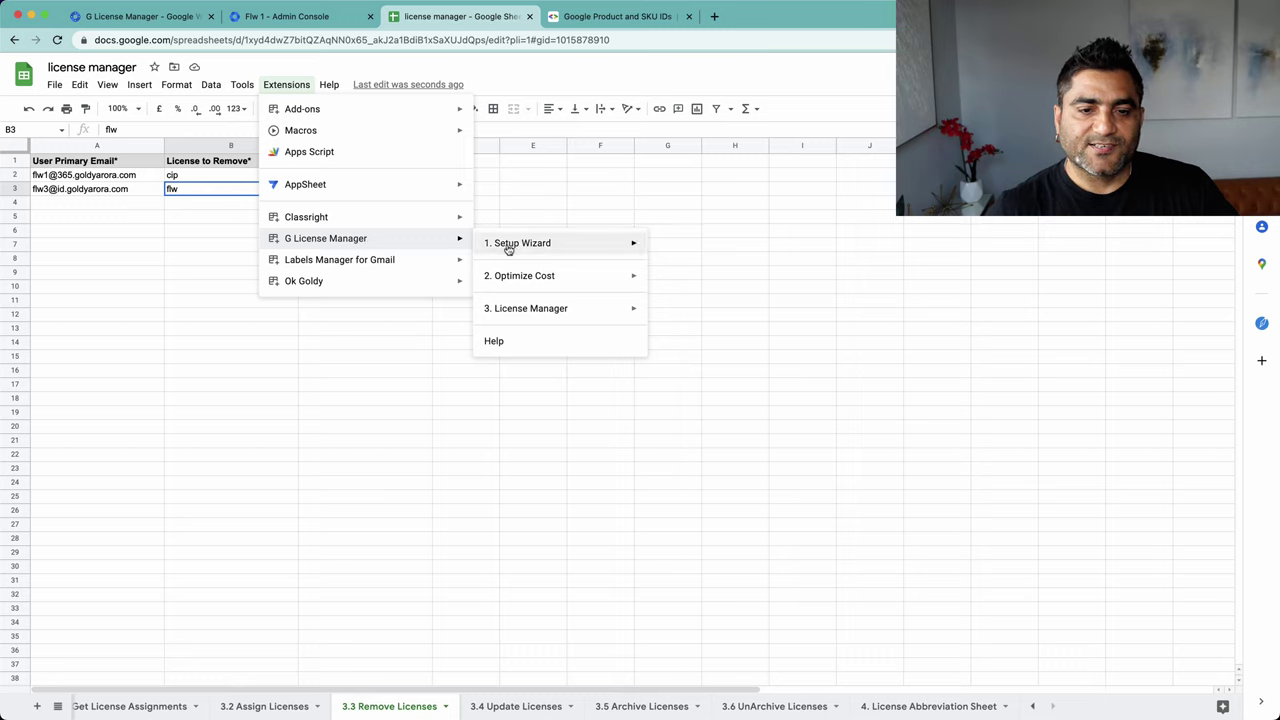
mouse_move(526, 311)
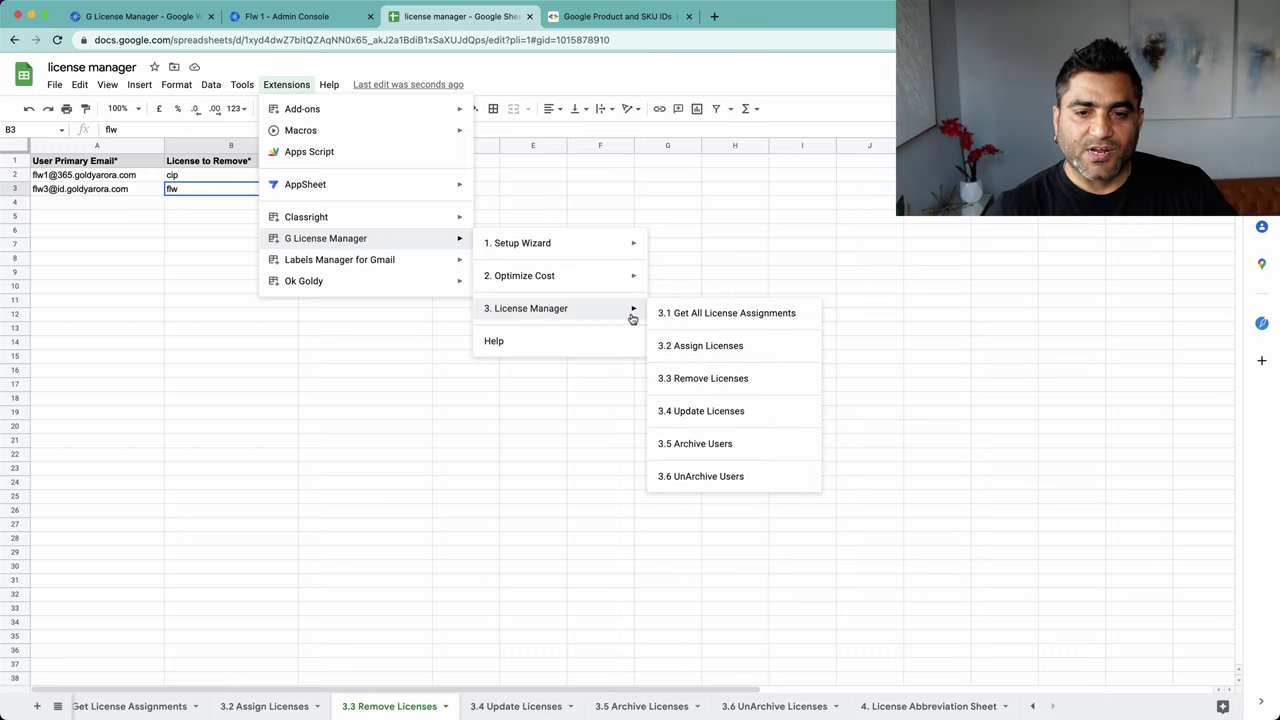
left_click(677, 385)
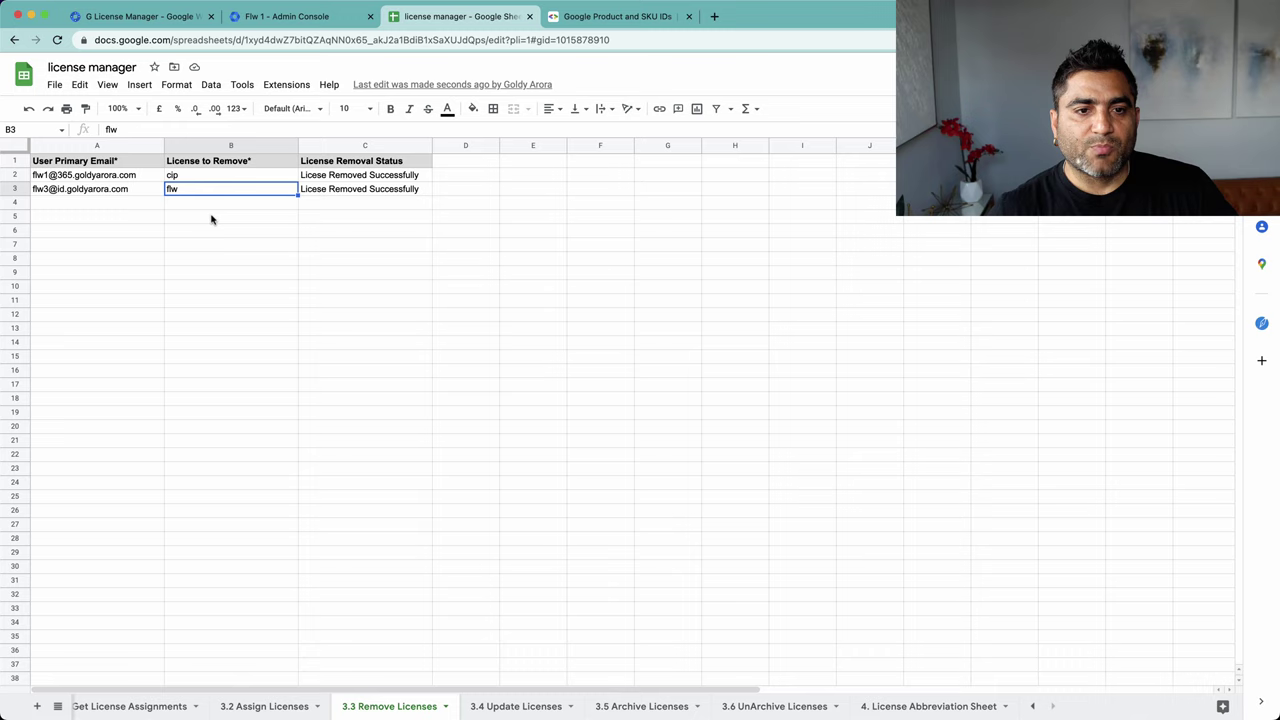
Step: Check the first user's removal entry, and reload their Licences page in the Admin Console to verify the Cloud Identity Premium status
left_click(44, 178)
mouse_move(74, 183)
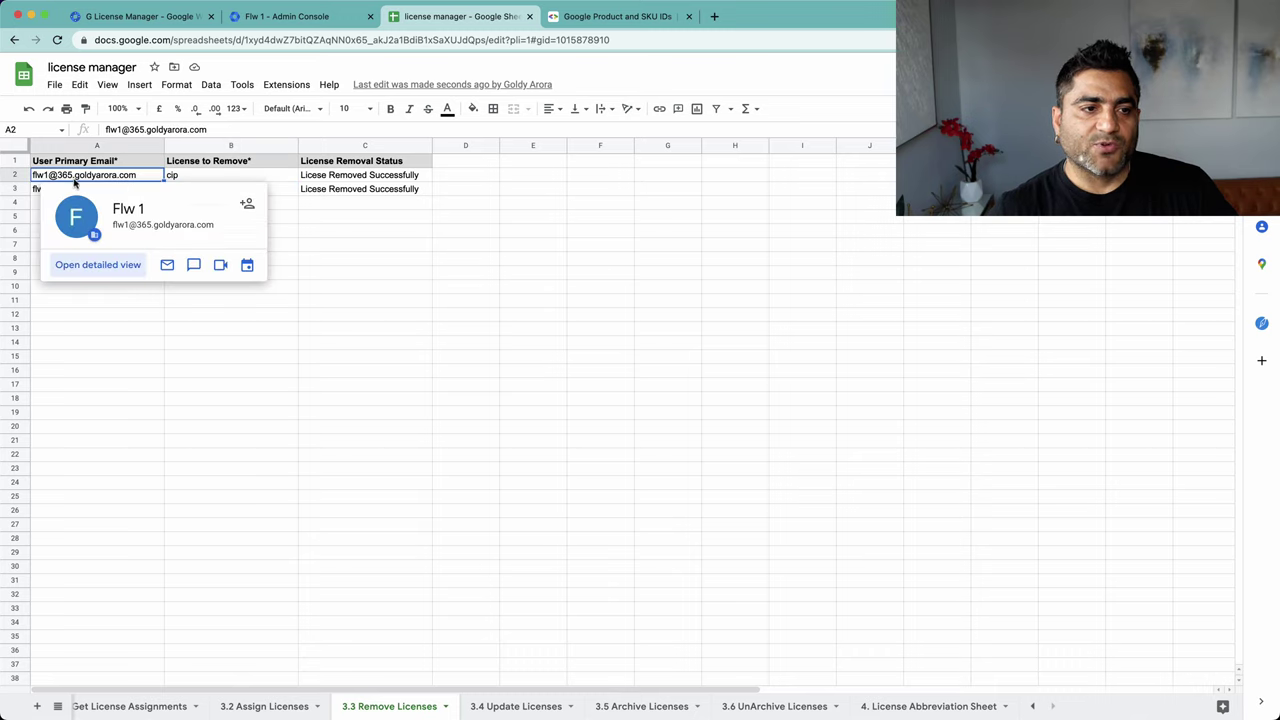
left_click(200, 177)
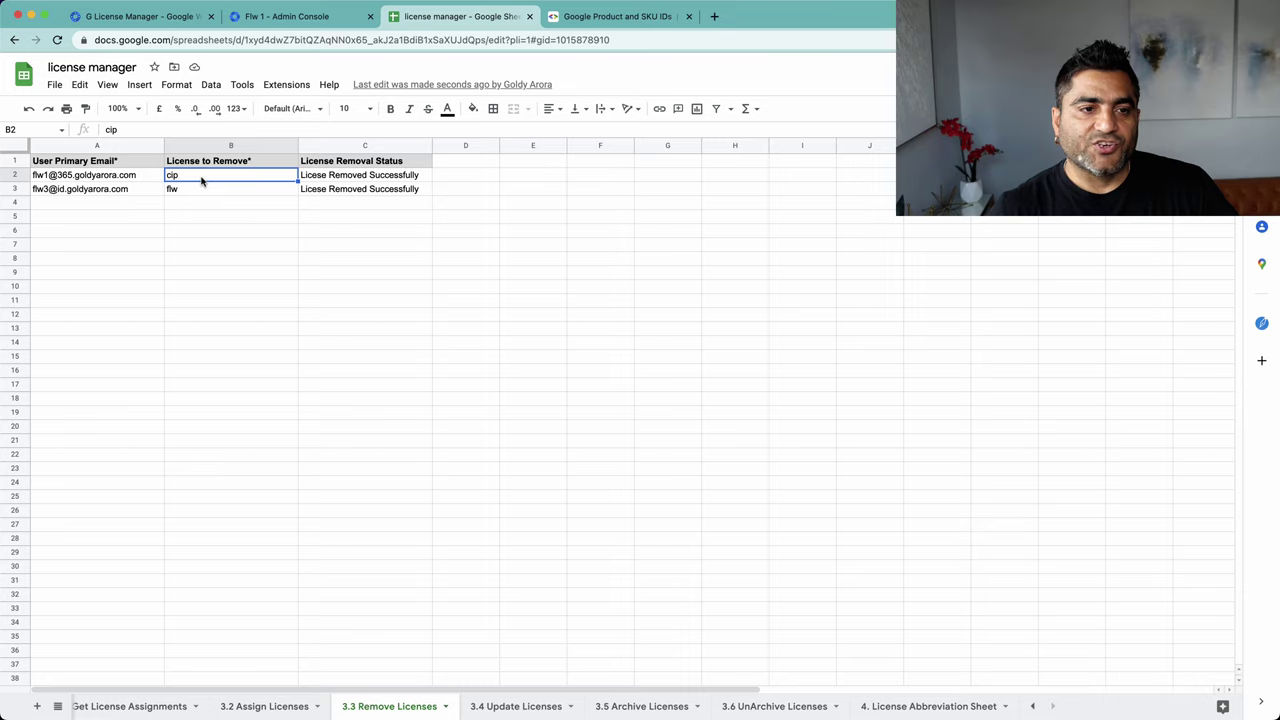
left_click(285, 16)
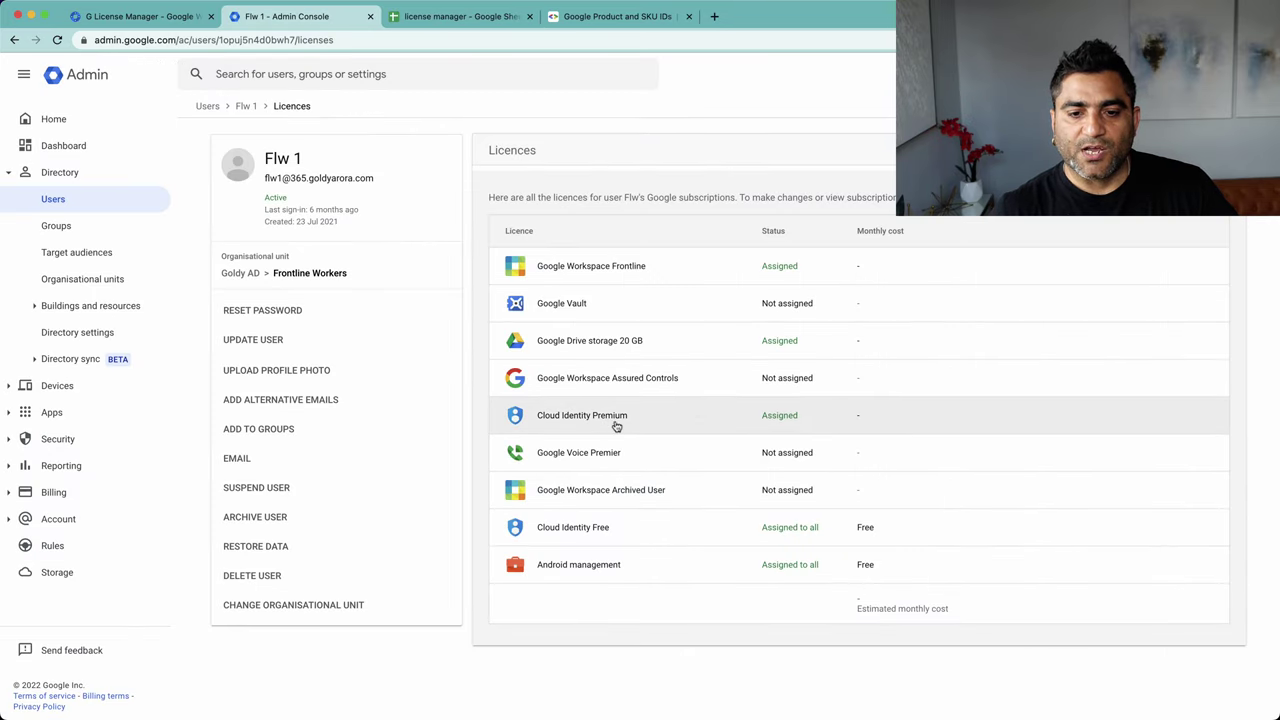
right_click(704, 90)
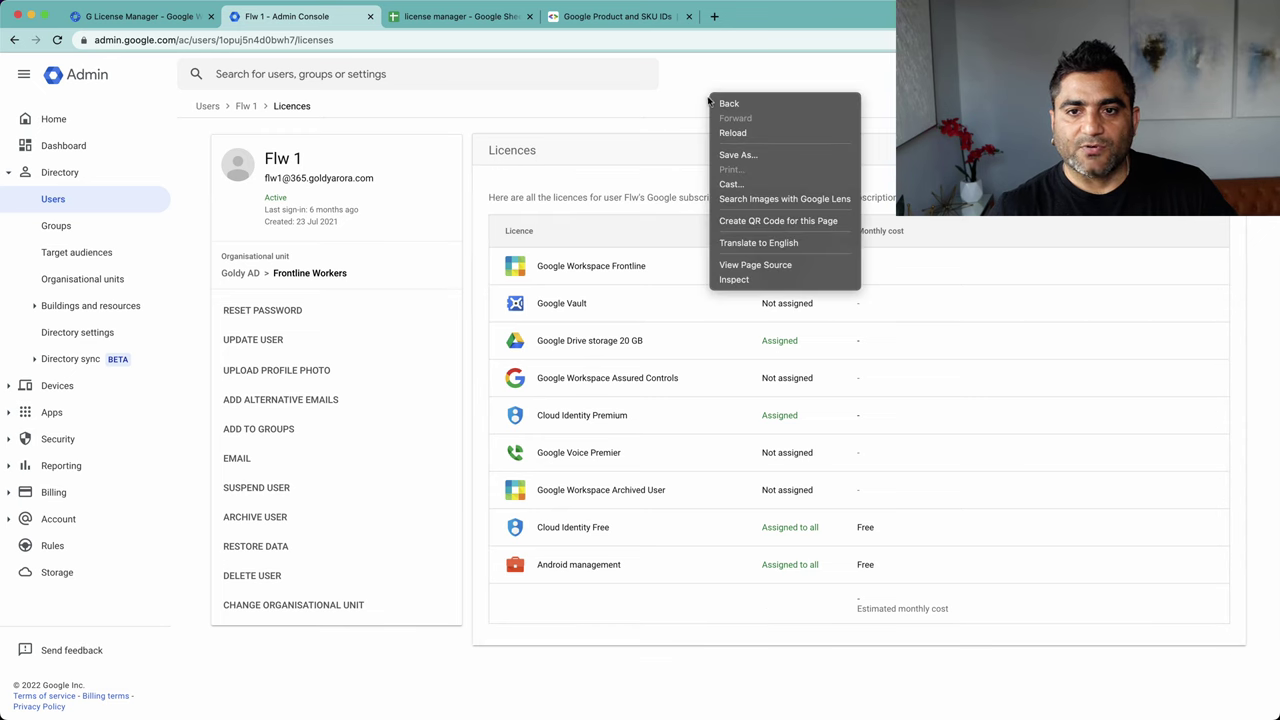
left_click(716, 131)
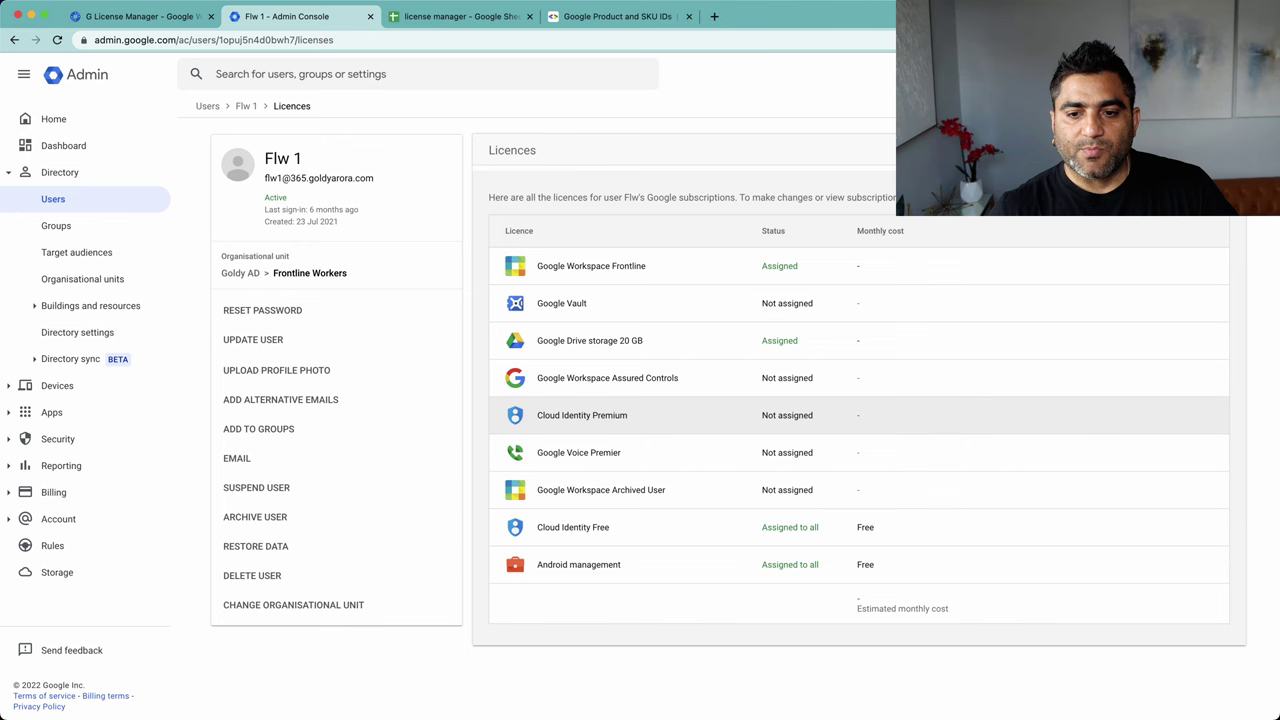
Step: Look up the second listed user in the Admin Console using their primary email copied from the license manager spreadsheet, and open their profile
left_click(460, 16)
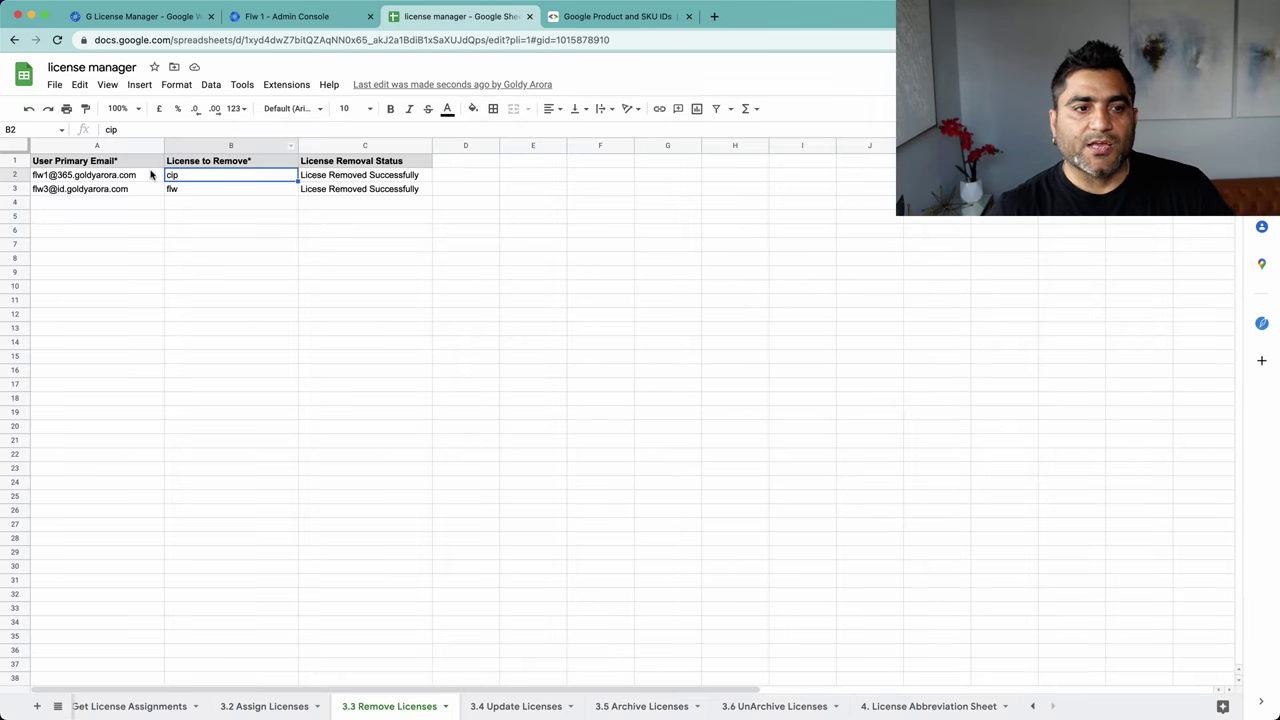
left_click(127, 194)
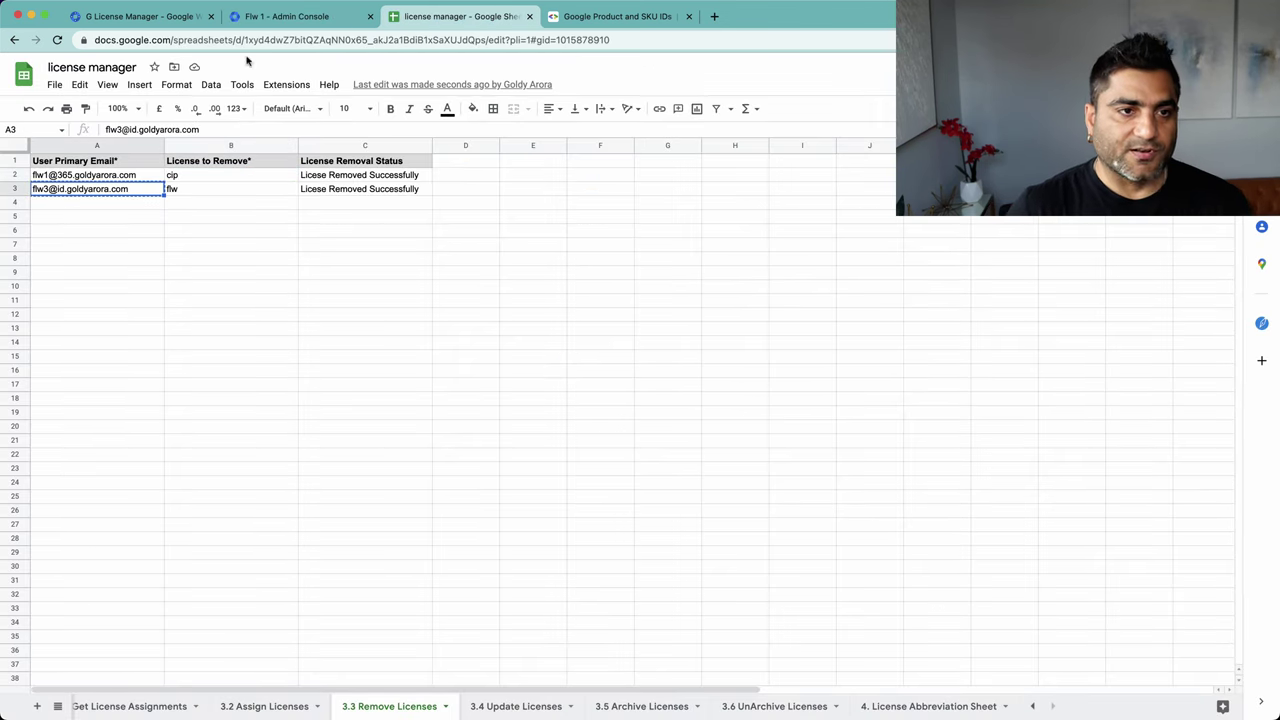
left_click(252, 16)
left_click(240, 73)
key("super+v")
key("Return")
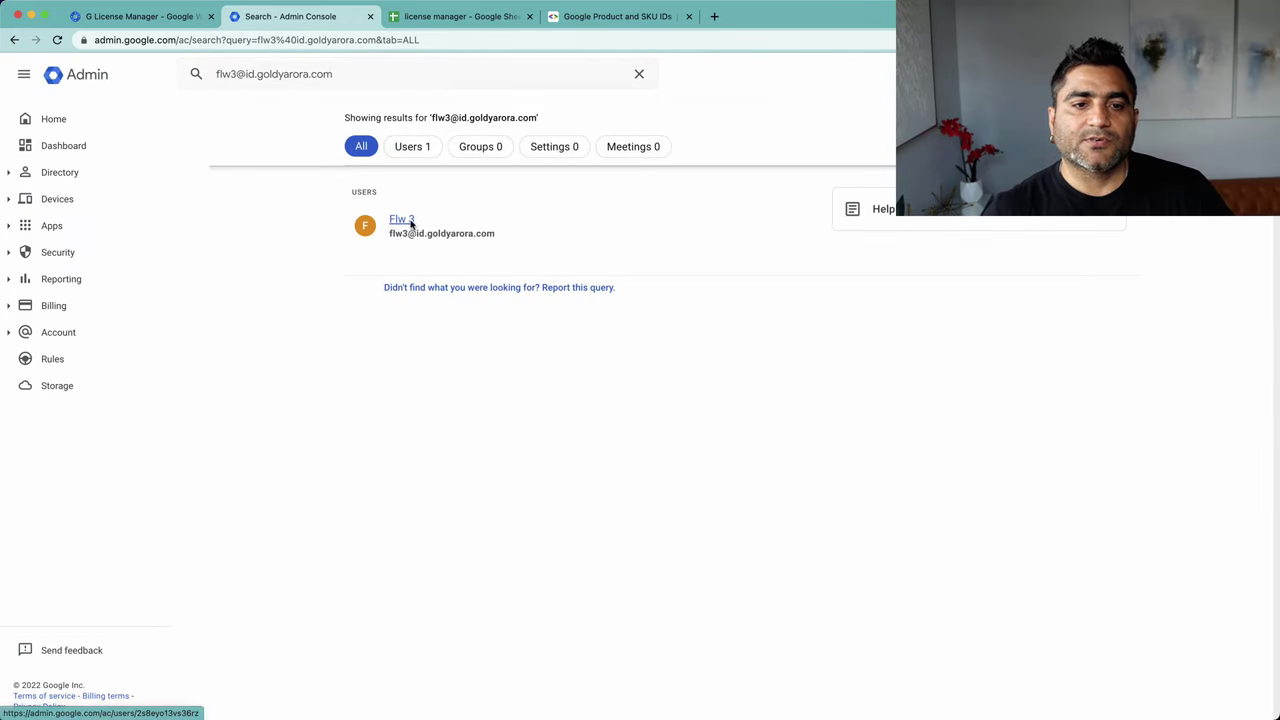
left_click(408, 220)
Step: Recheck the second user's removal entry, examine the Google Workspace status on their Licences page in the Admin Console, and return to the license manager spreadsheet
left_click(408, 16)
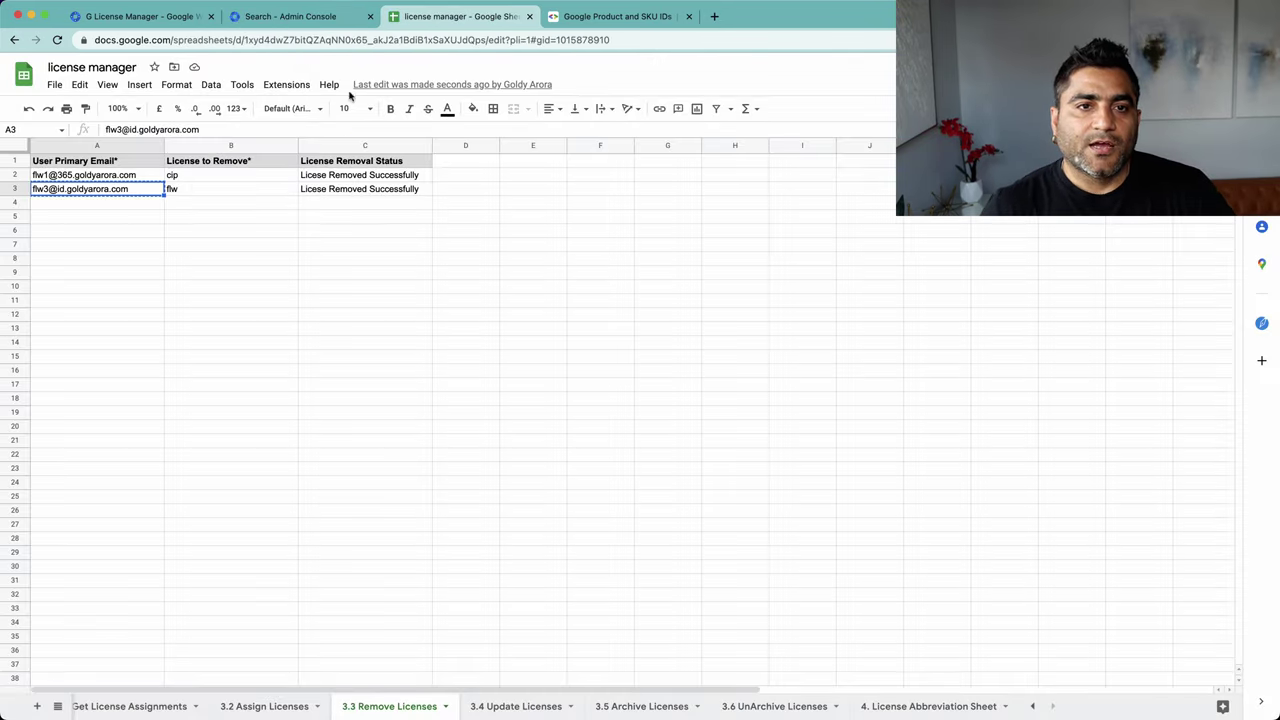
left_click(280, 16)
scroll(661, 532, "down", 5)
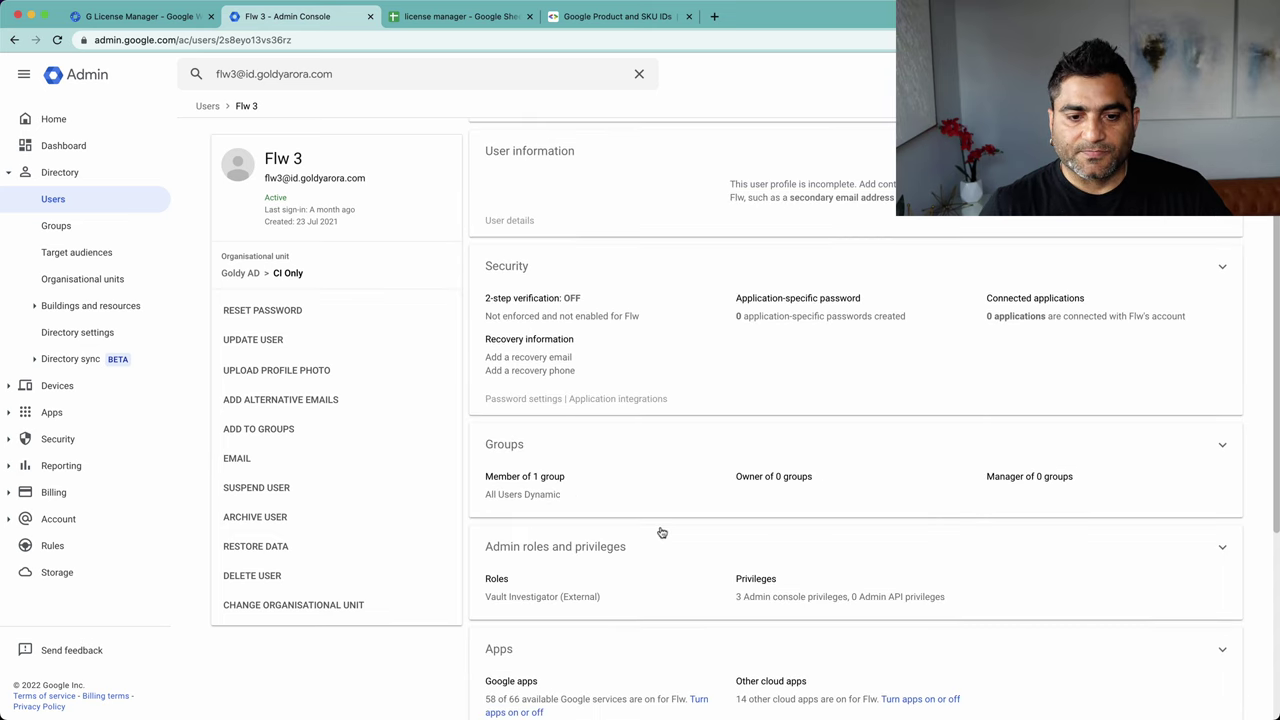
scroll(661, 532, "down", 3)
left_click(650, 531)
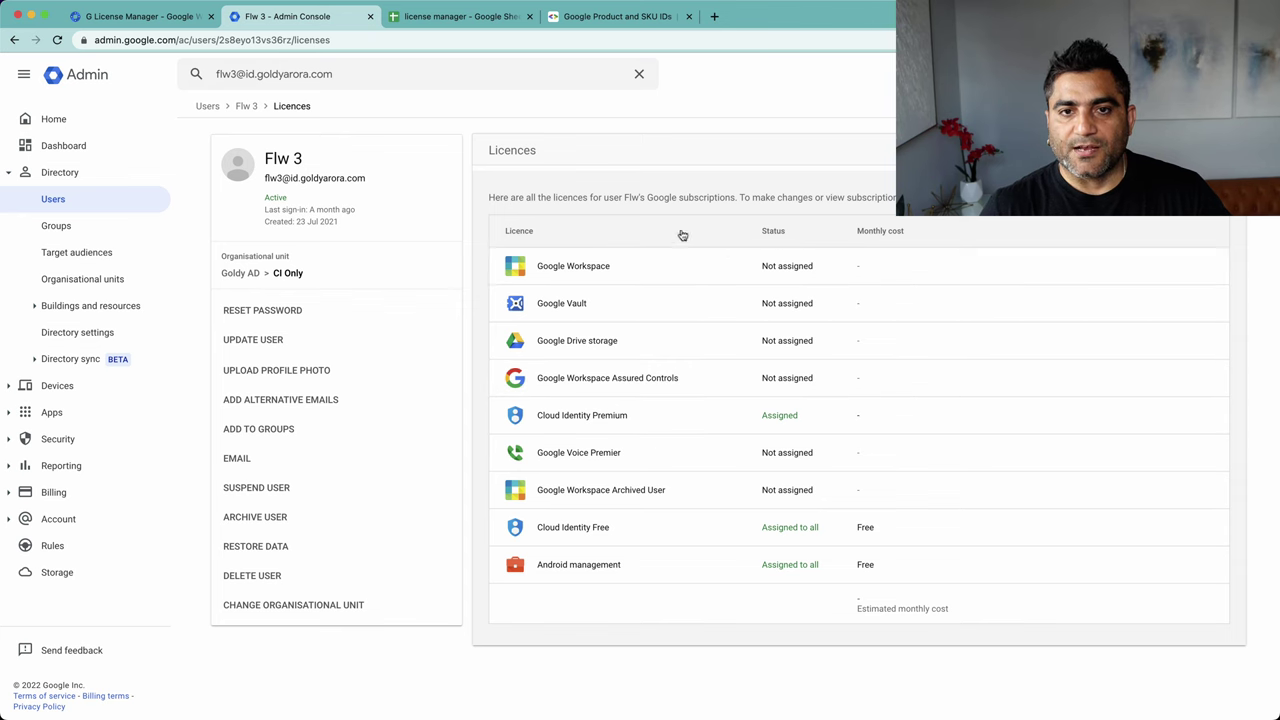
left_click(455, 24)
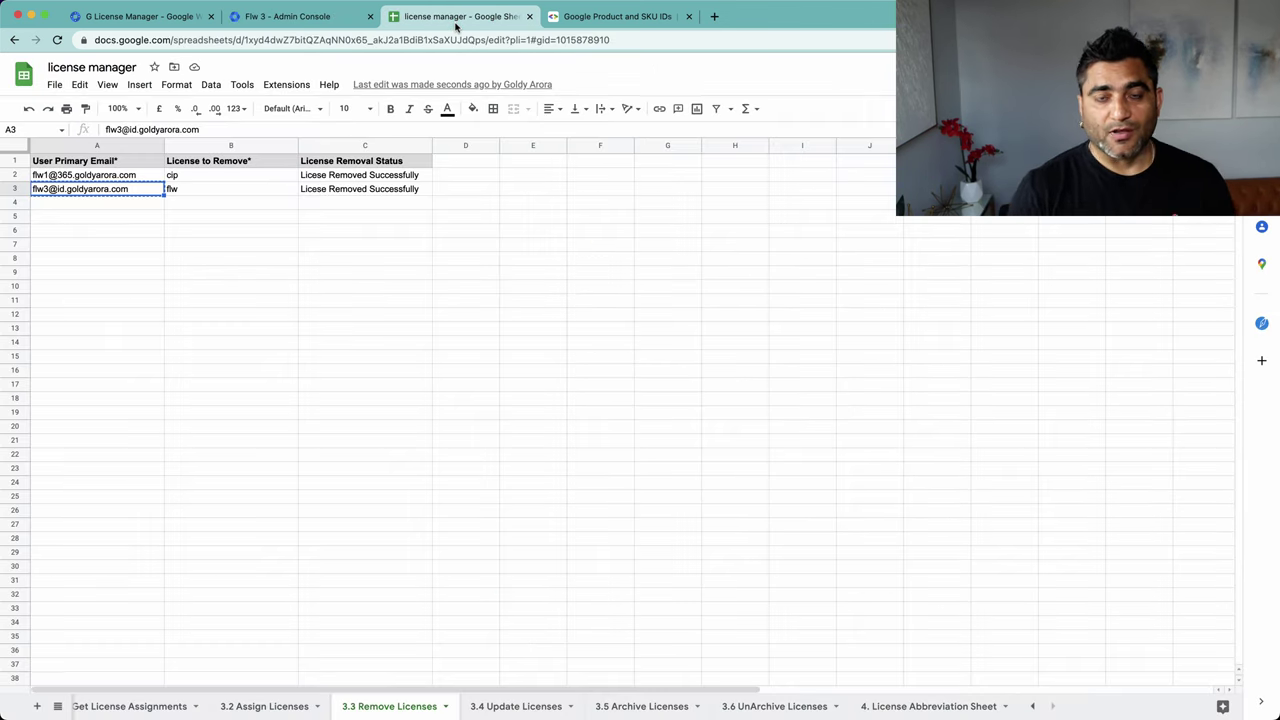